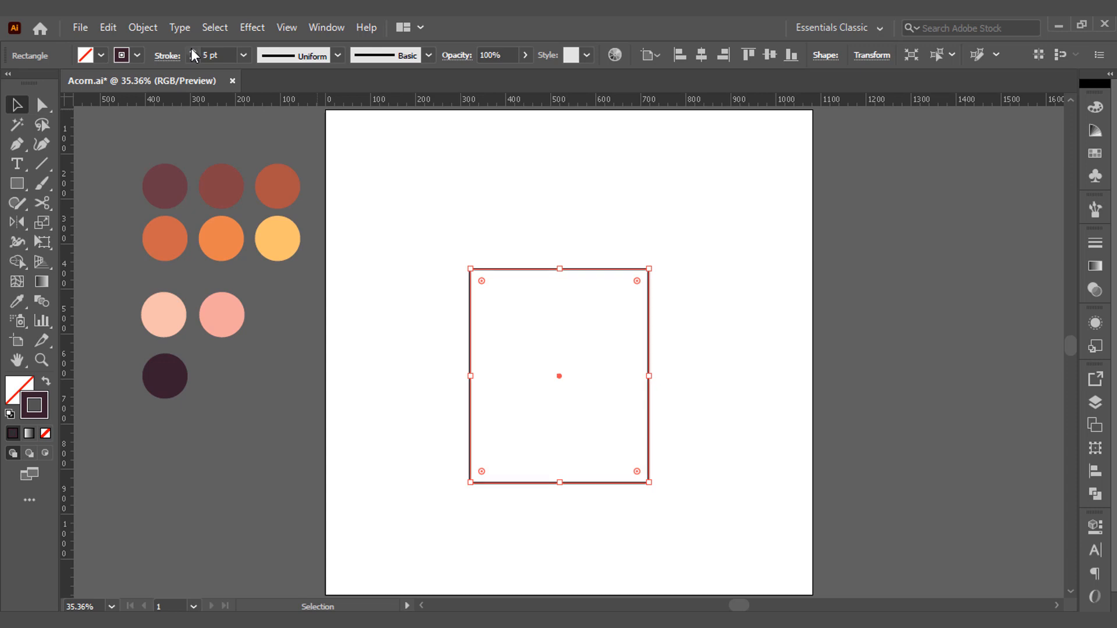
# Set the rectangle's stroke weight to 7 pt and round its two bottom corners into a full semicircle.
pyautogui.click(192, 52)
pyautogui.click(193, 52)
pyautogui.click(356, 256)
pyautogui.press('a')
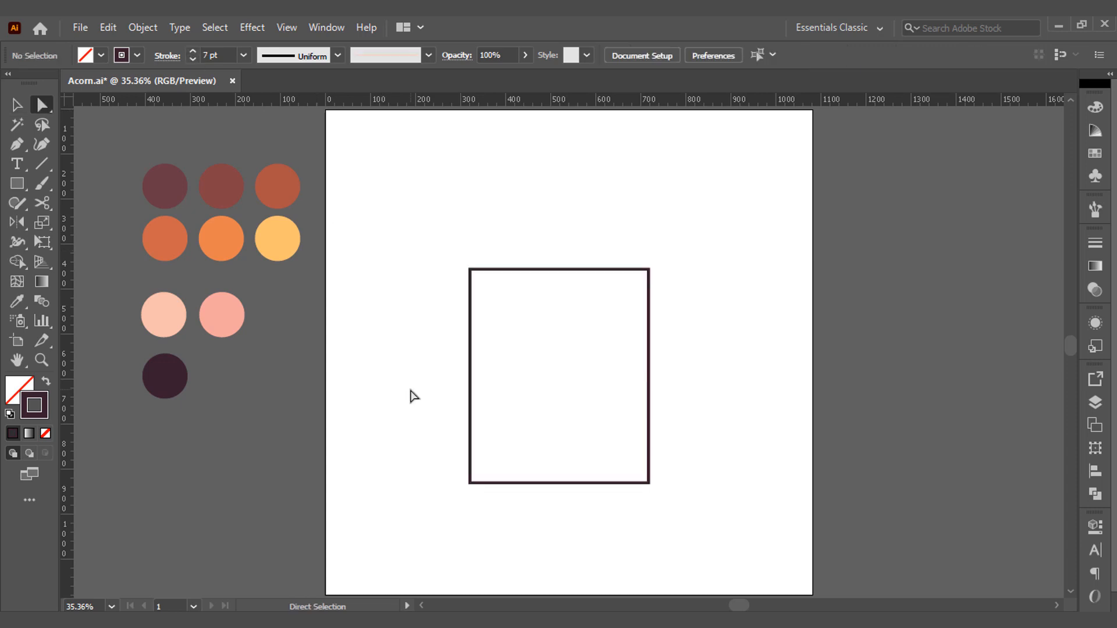
pyautogui.moveTo(412, 394); pyautogui.dragTo(704, 552)
pyautogui.moveTo(639, 477); pyautogui.dragTo(618, 359)
pyautogui.click(594, 424)
# Draw a small square over the body's lowest point and distort it in perspective so its top edge is wider.
pyautogui.scroll(3, 527, 483)
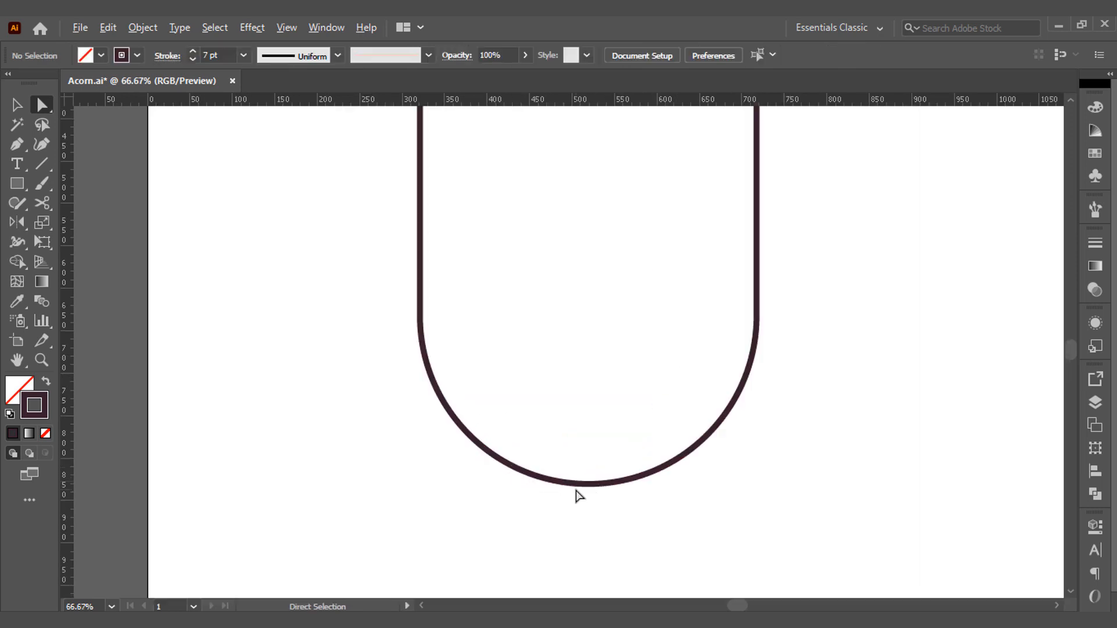
pyautogui.press('m')
pyautogui.moveTo(575, 444); pyautogui.dragTo(596, 515)
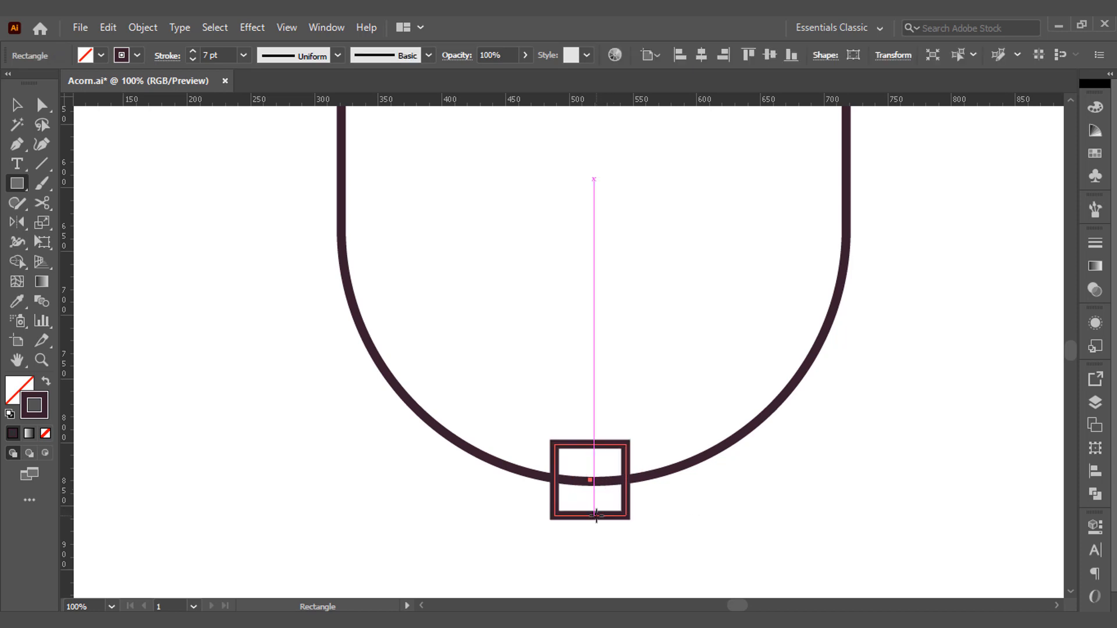
pyautogui.press('e')
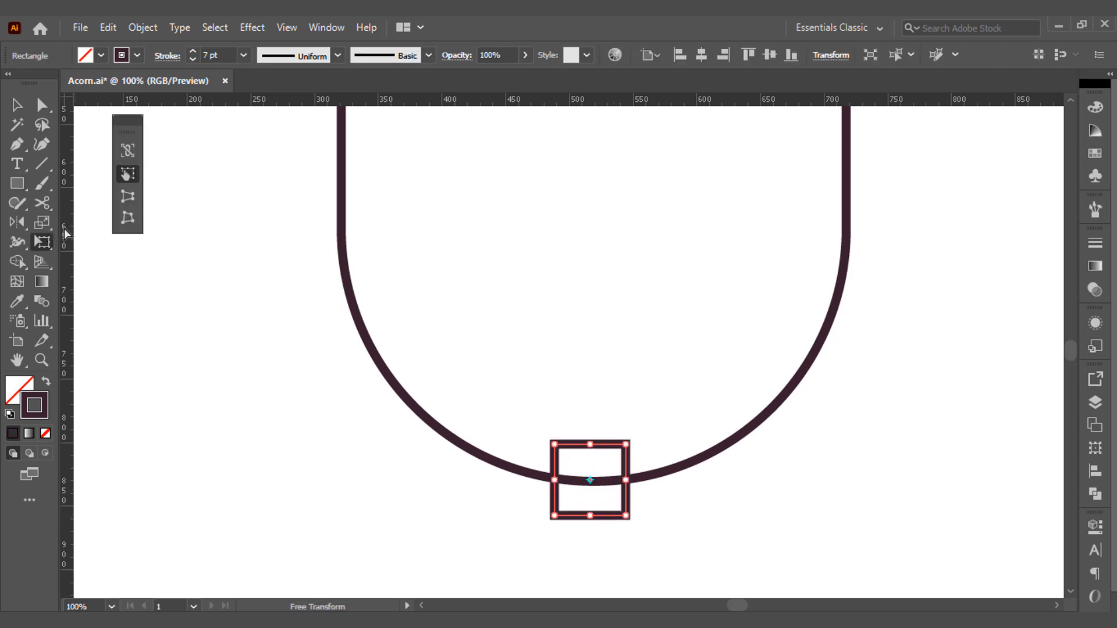
pyautogui.click(127, 197)
pyautogui.moveTo(626, 444); pyautogui.dragTo(642, 444)
# Round the small trapezoid's bottom corners fully and shift the shape slightly upward on the body's lower edge.
pyautogui.press('a')
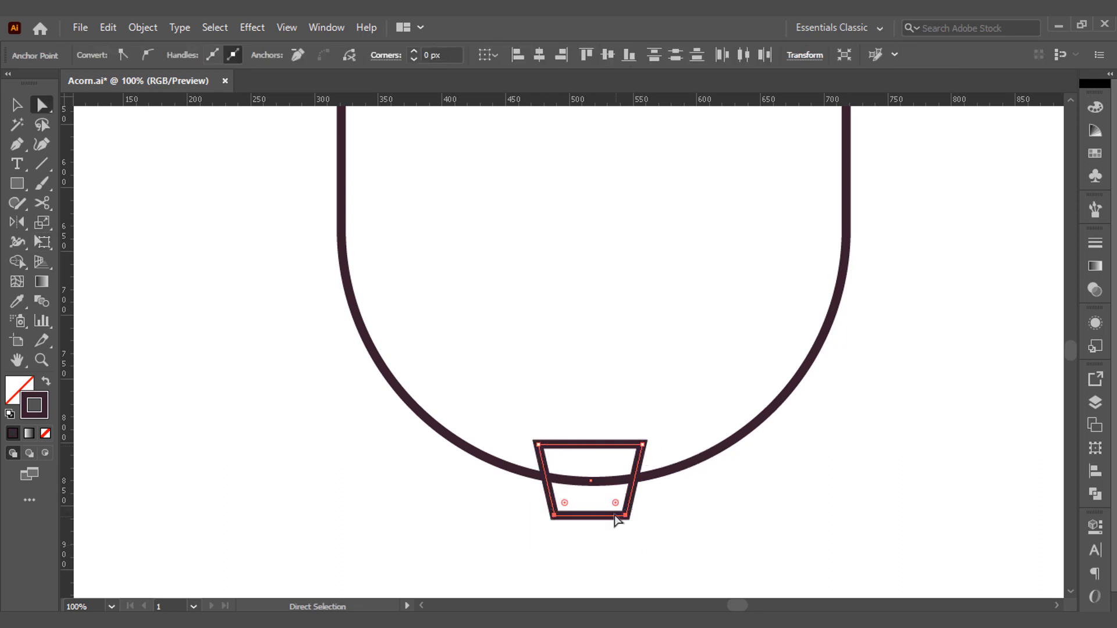
pyautogui.moveTo(615, 502); pyautogui.dragTo(623, 431)
pyautogui.press('v')
pyautogui.click(617, 449)
pyautogui.moveTo(624, 492); pyautogui.dragTo(632, 490)
# Select the rounded tip together with the body and align their horizontal centers.
pyautogui.keyDown('shift'); pyautogui.click(655, 478); pyautogui.keyUp('shift')
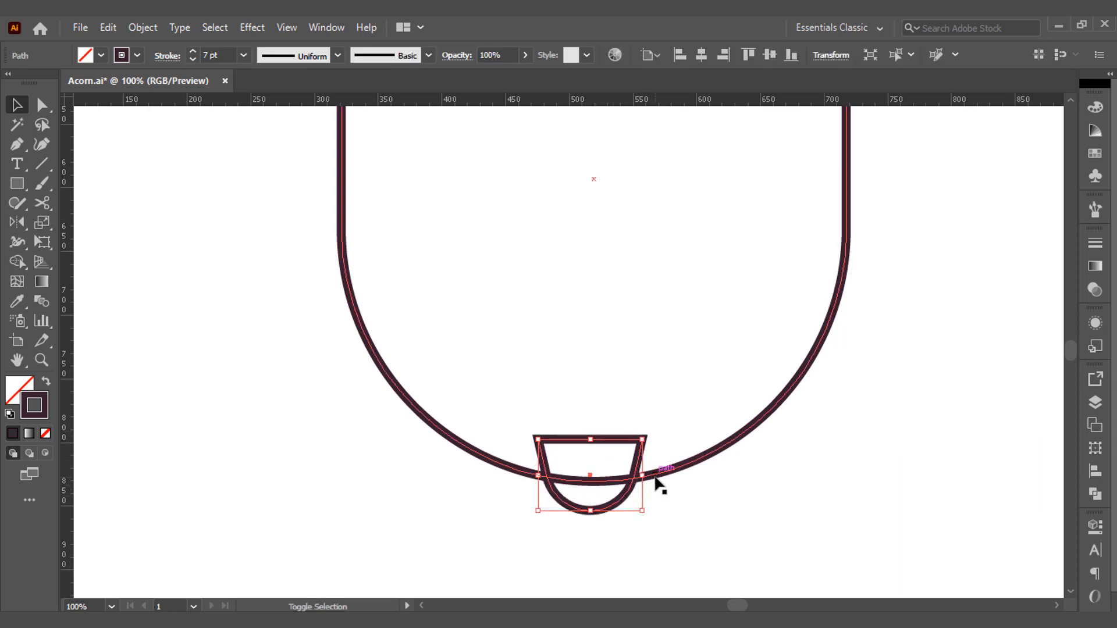
pyautogui.keyDown('shift'); pyautogui.click(663, 482); pyautogui.keyUp('shift')
pyautogui.click(661, 481)
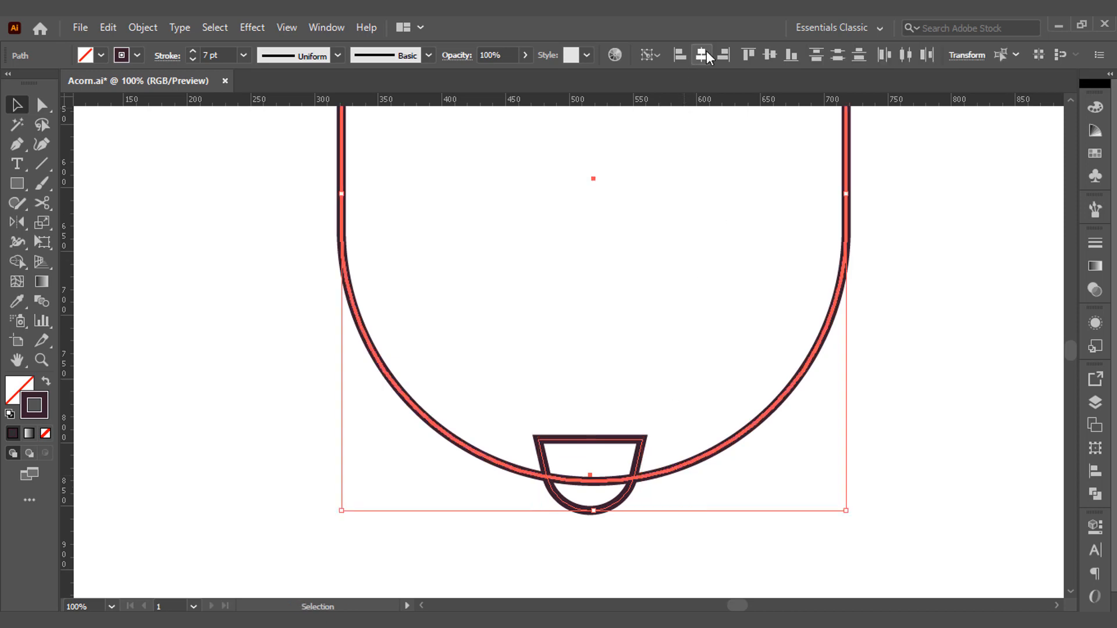
pyautogui.click(701, 54)
# Merge the tip and the body into one outline with Shape Builder.
pyautogui.click(17, 263)
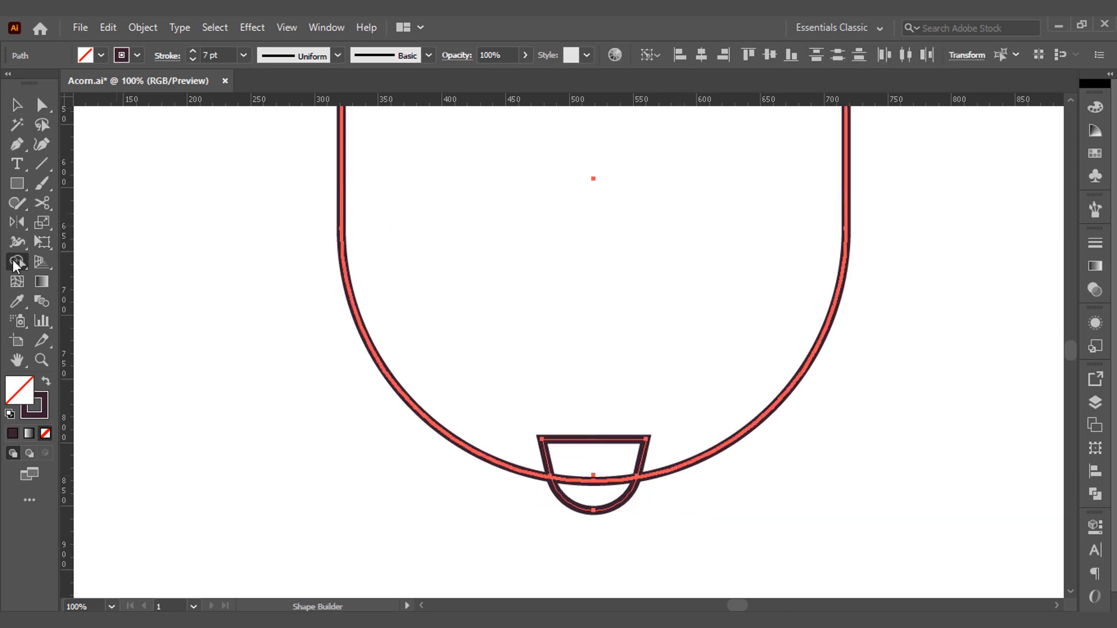
pyautogui.moveTo(560, 389); pyautogui.dragTo(602, 494)
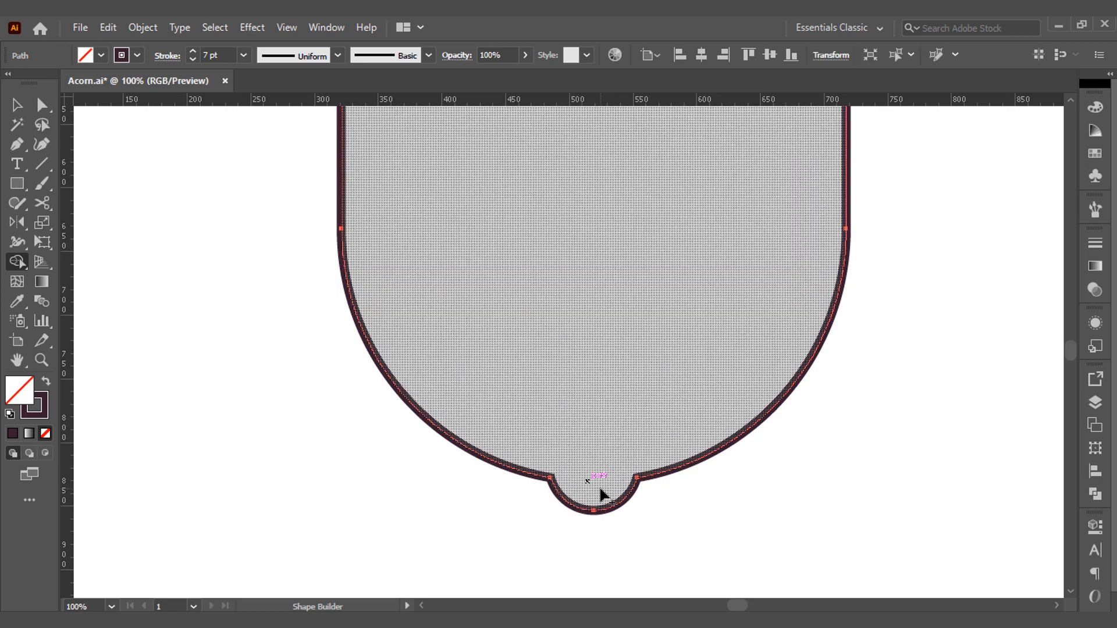
pyautogui.press('v')
# Center the merged acorn body horizontally on the artboard.
pyautogui.hotkey('ctrl', '0')
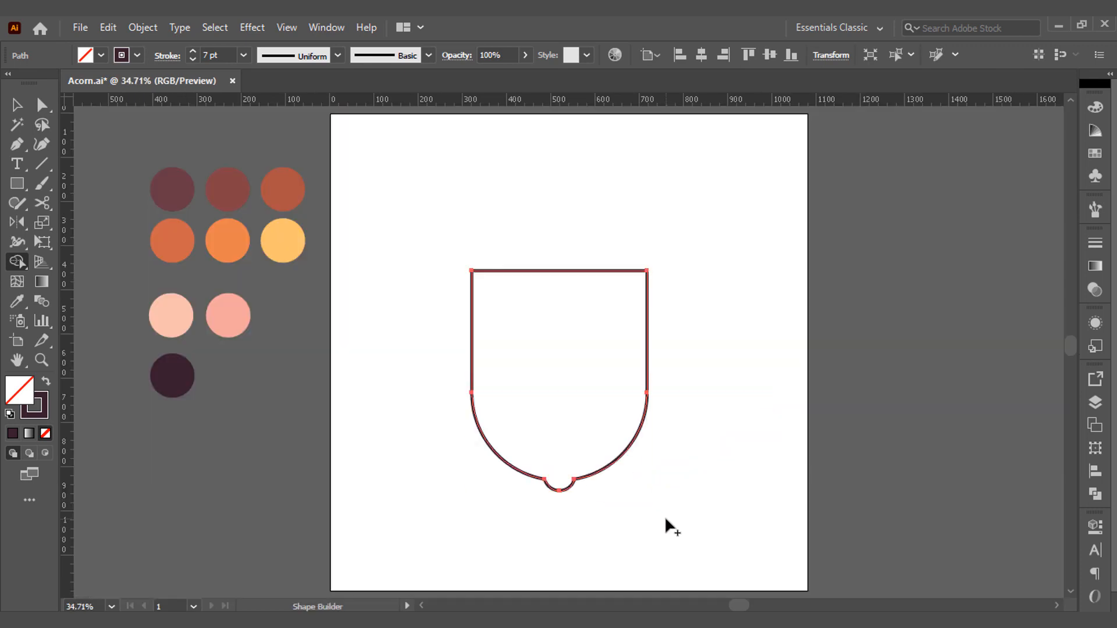
pyautogui.click(701, 55)
pyautogui.click(492, 266)
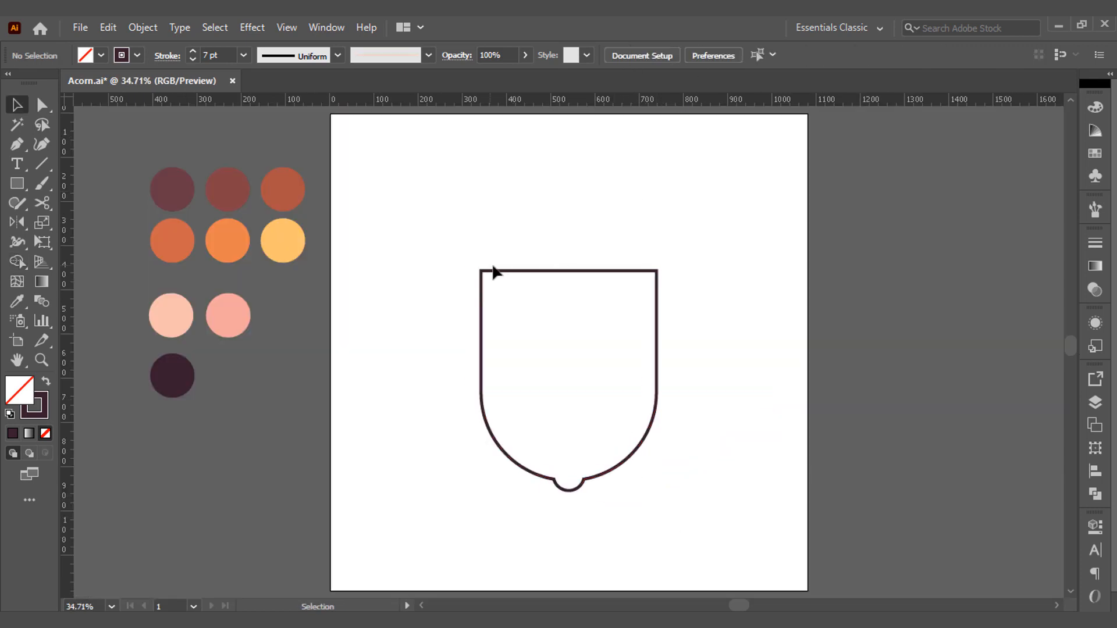
# Lower the top edge of the acorn body a little to shorten it.
pyautogui.press('a')
pyautogui.moveTo(465, 262); pyautogui.dragTo(655, 295)
pyautogui.click(608, 239)
# Draw a wider rectangle for the cap directly on the body's top edge and center both horizontally on the artboard.
pyautogui.press('m')
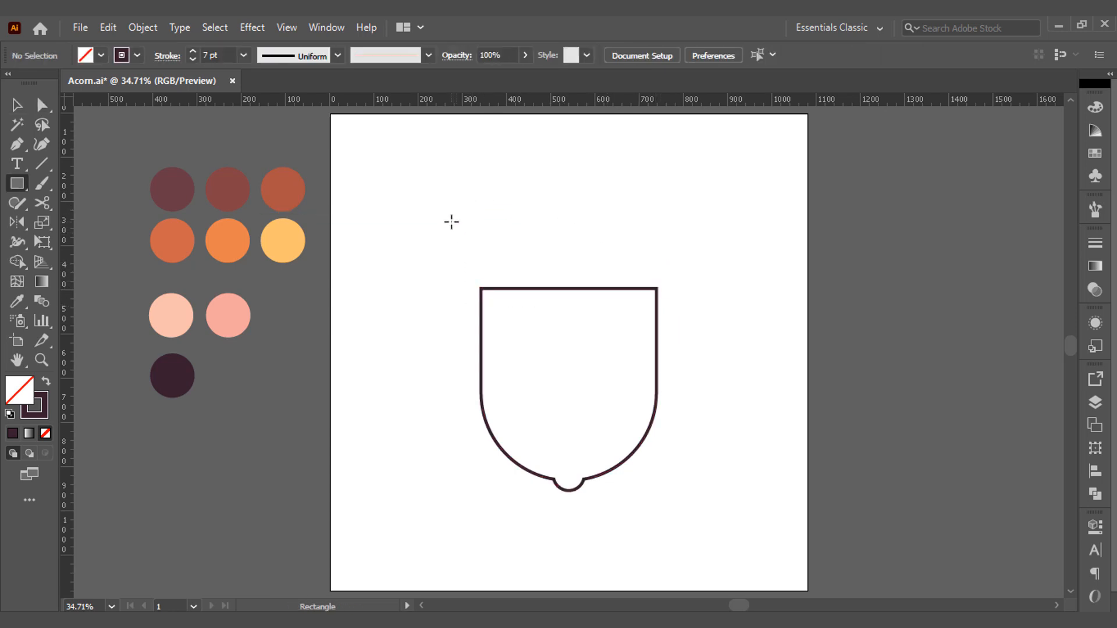
pyautogui.moveTo(444, 213); pyautogui.dragTo(674, 287)
pyautogui.press('v')
pyautogui.moveTo(386, 169); pyautogui.dragTo(574, 334)
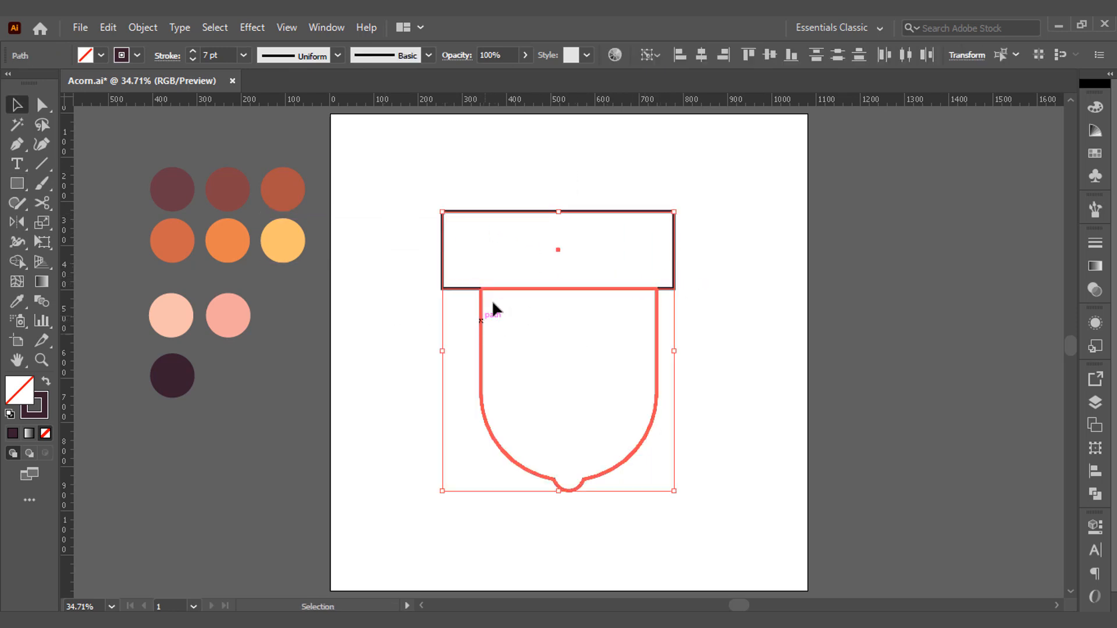
pyautogui.click(696, 54)
pyautogui.click(503, 192)
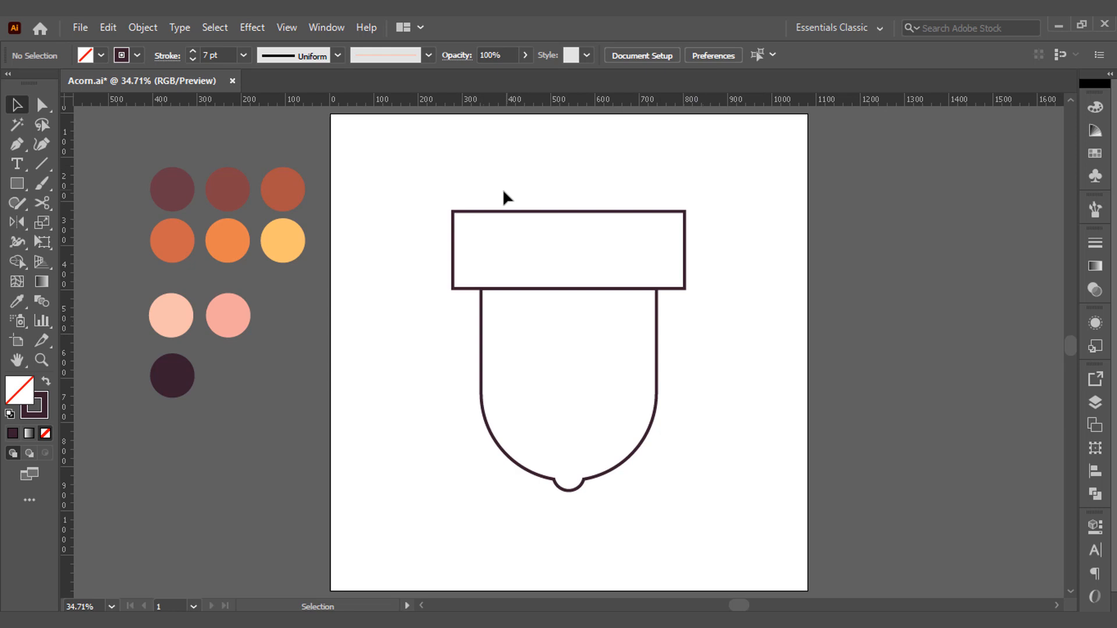
# Round the cap rectangle's two bottom corners with a radius of about 44 px.
pyautogui.press('a')
pyautogui.click(455, 289)
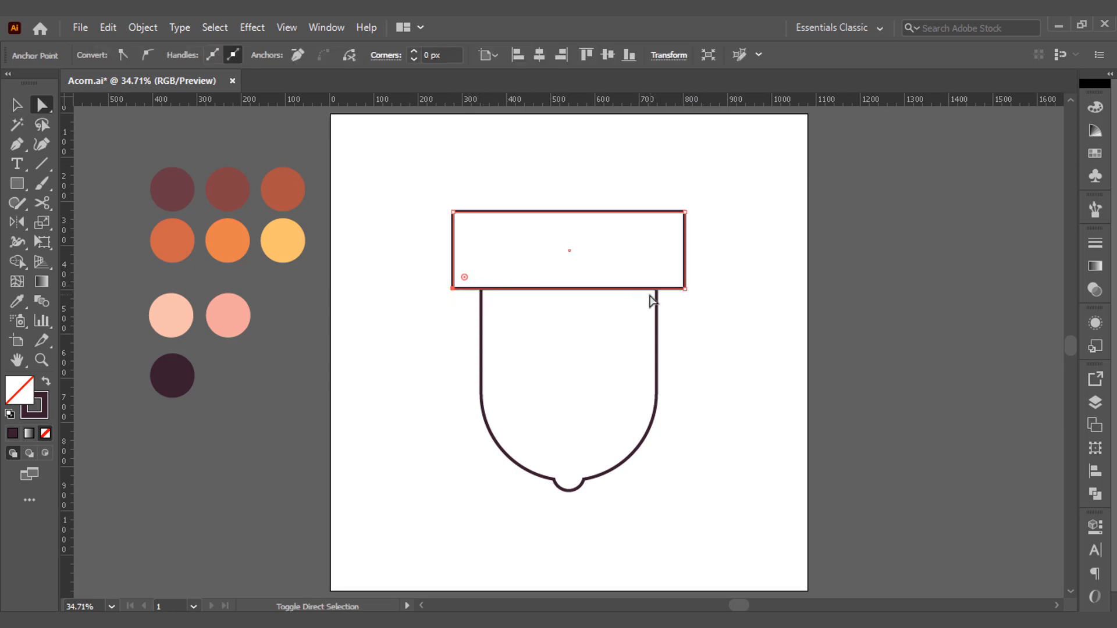
pyautogui.keyDown('shift'); pyautogui.click(683, 289); pyautogui.keyUp('shift')
pyautogui.moveTo(674, 278); pyautogui.dragTo(664, 270)
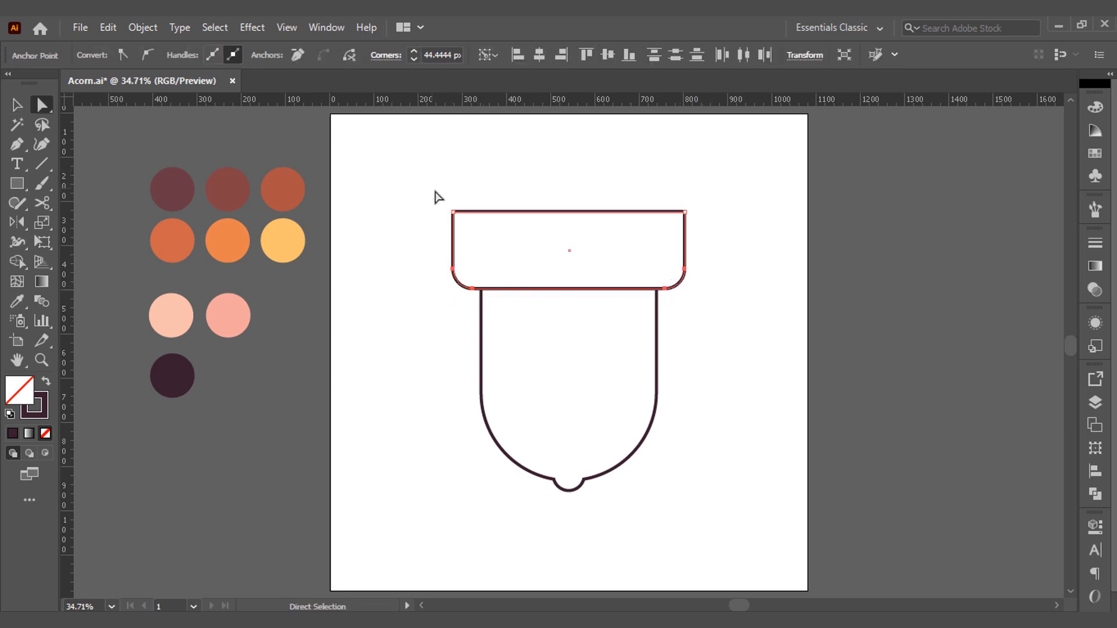
# Round the cap's two top corners as far as they go to form a dome.
pyautogui.moveTo(438, 196); pyautogui.dragTo(703, 242)
pyautogui.moveTo(464, 222); pyautogui.dragTo(586, 211)
pyautogui.click(548, 172)
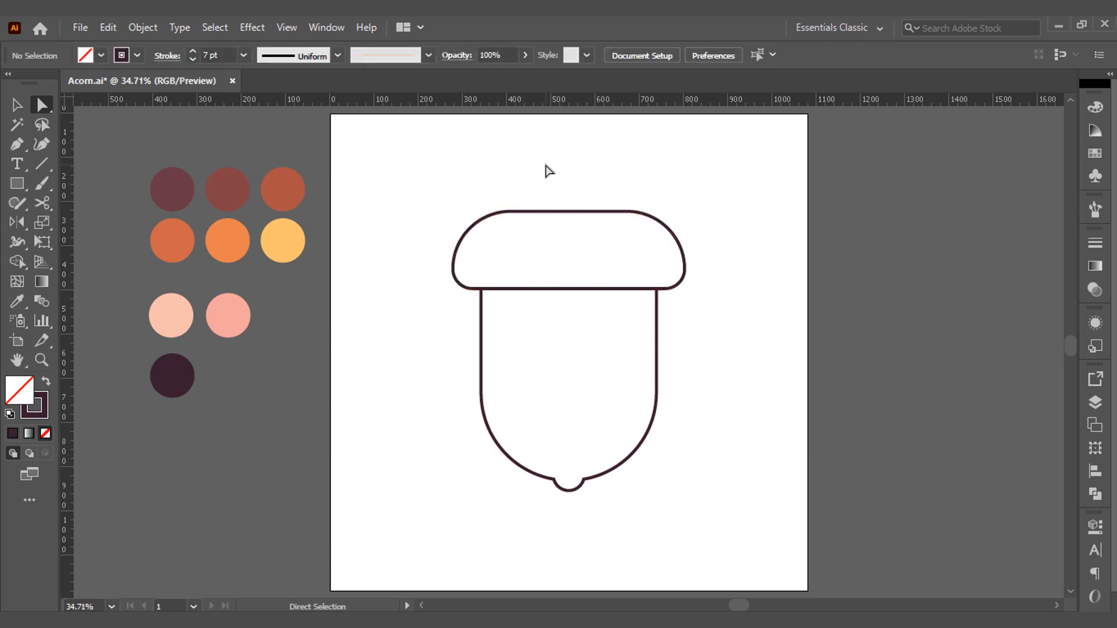
# Draw a narrow upright rectangle for the stem on the middle of the cap's top edge.
pyautogui.scroll(1, 568, 191)
pyautogui.scroll(1, 564, 189)
pyautogui.press('m')
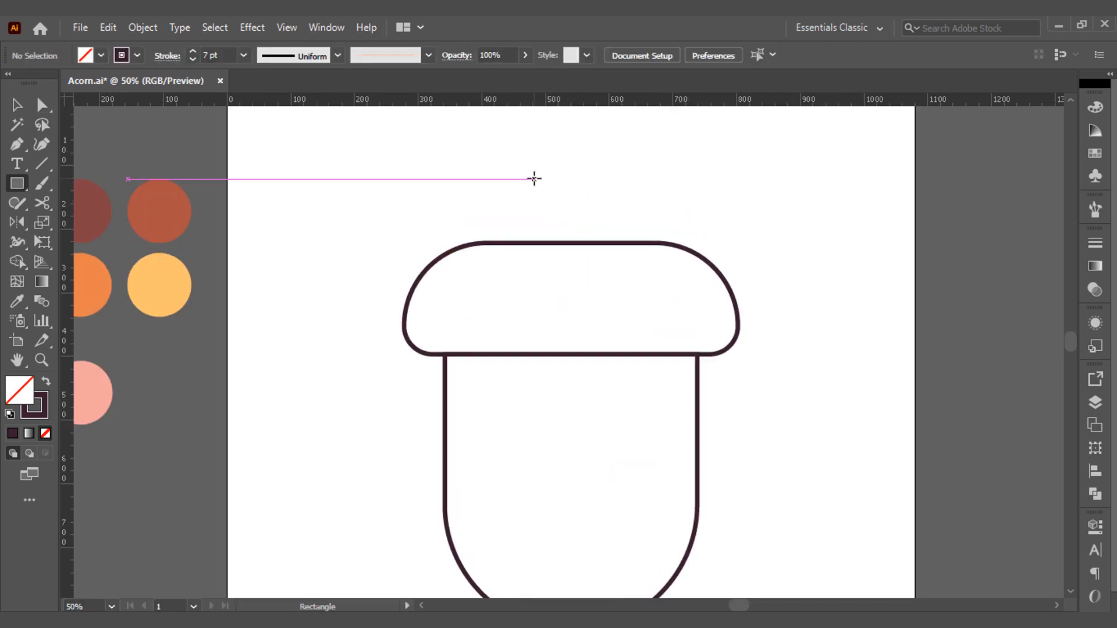
pyautogui.moveTo(534, 174)
pyautogui.mouseDown()
pyautogui.moveTo(567, 208)
pyautogui.moveTo(573, 239)
pyautogui.moveTo(628, 251)
pyautogui.mouseUp()
pyautogui.press('v')
pyautogui.click(641, 132)
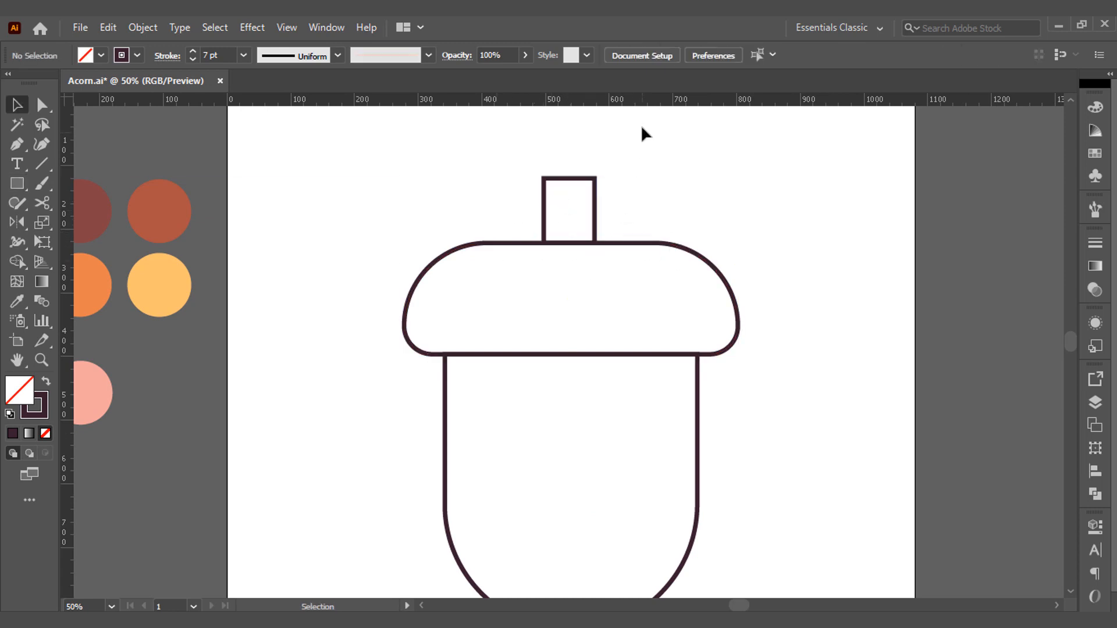
# Align the stem's horizontal center with the cap's.
pyautogui.moveTo(495, 164)
pyautogui.mouseDown()
pyautogui.moveTo(602, 262)
pyautogui.moveTo(636, 252)
pyautogui.mouseUp()
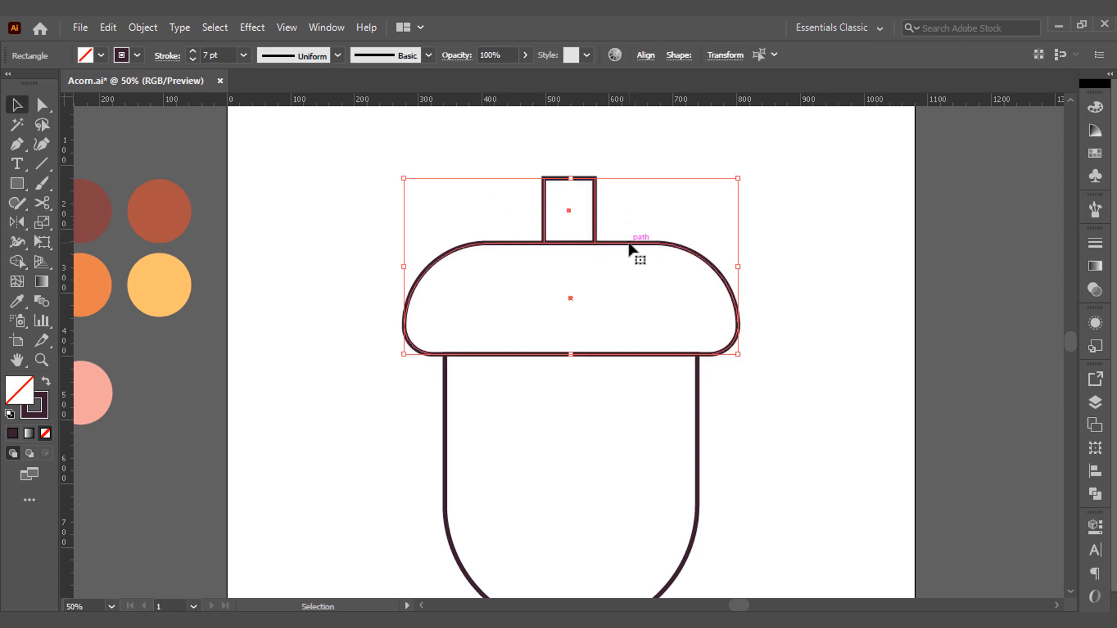
pyautogui.click(650, 57)
pyautogui.click(512, 101)
pyautogui.click(681, 167)
pyautogui.click(683, 161)
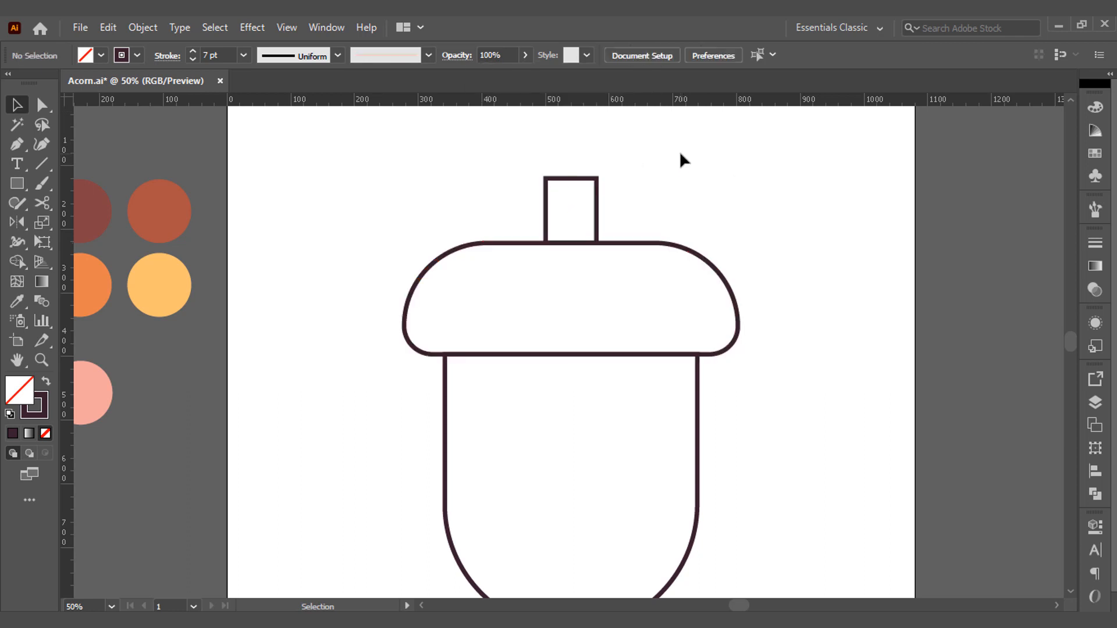
# Merge the stem and the cap into one shape with Shape Builder.
pyautogui.scroll(4, 631, 361)
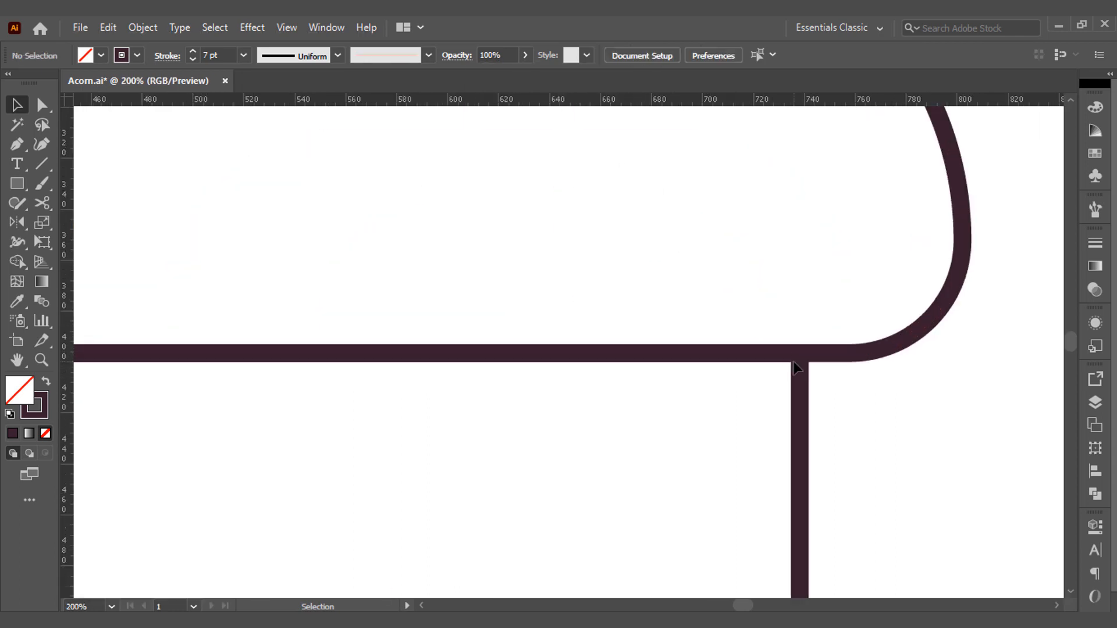
pyautogui.scroll(-3, 794, 369)
pyautogui.scroll(1, 670, 286)
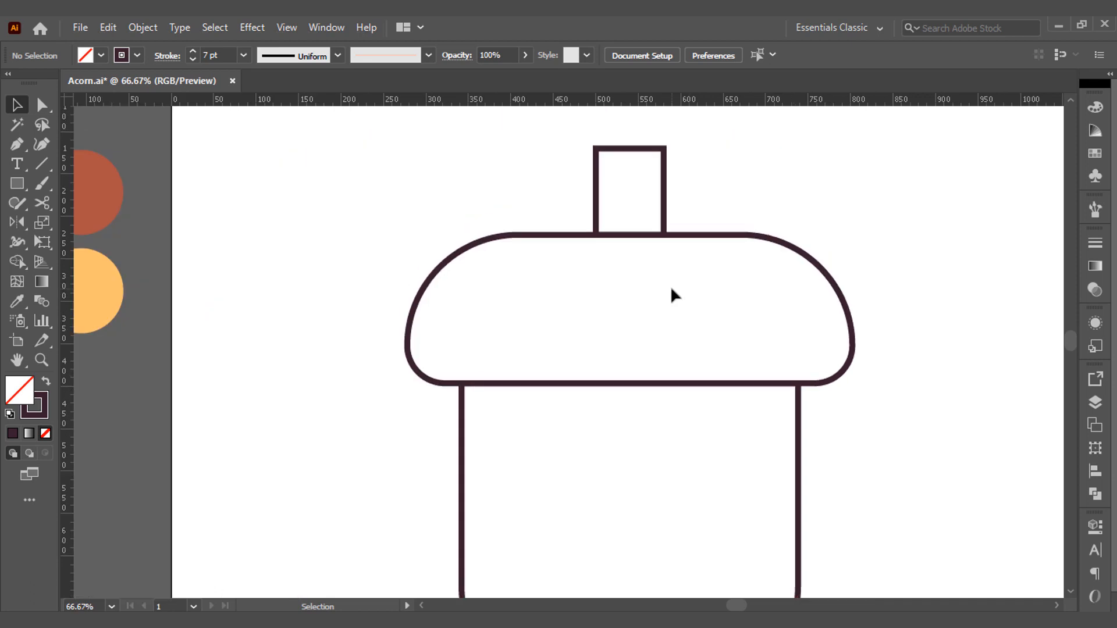
pyautogui.scroll(1, 671, 288)
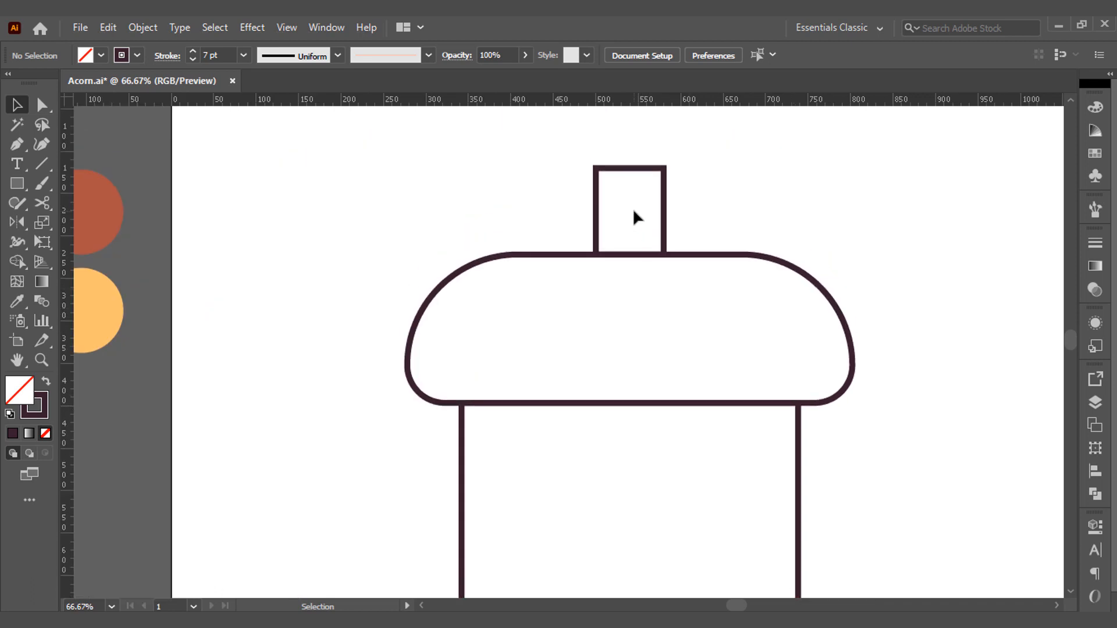
pyautogui.moveTo(629, 285); pyautogui.dragTo(628, 249)
pyautogui.hotkey('shift', 'm')
# Round the two inner corners where the stem meets the cap with a radius of about 35 px.
pyautogui.press('a')
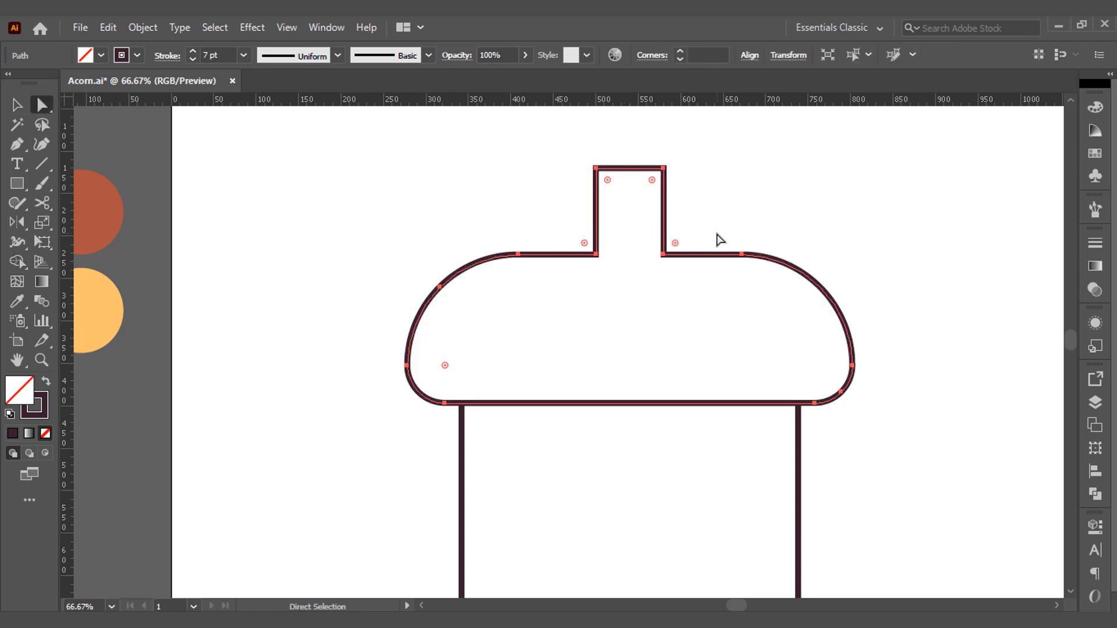
pyautogui.click(720, 239)
pyautogui.click(663, 254)
pyautogui.keyDown('shift'); pyautogui.click(596, 254); pyautogui.keyUp('shift')
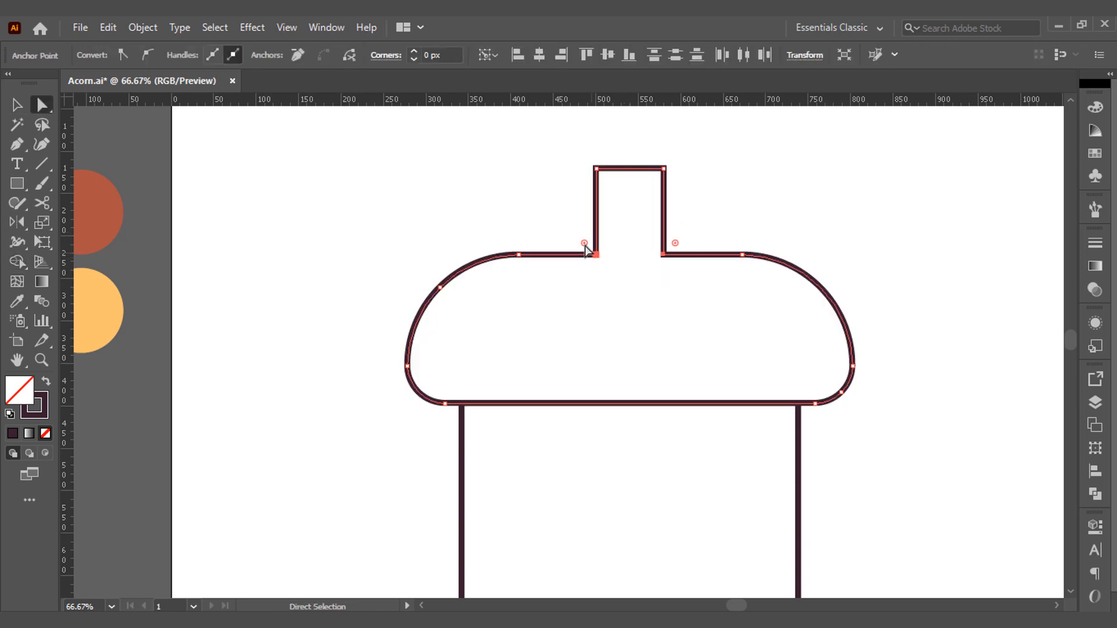
pyautogui.moveTo(585, 247); pyautogui.dragTo(558, 226)
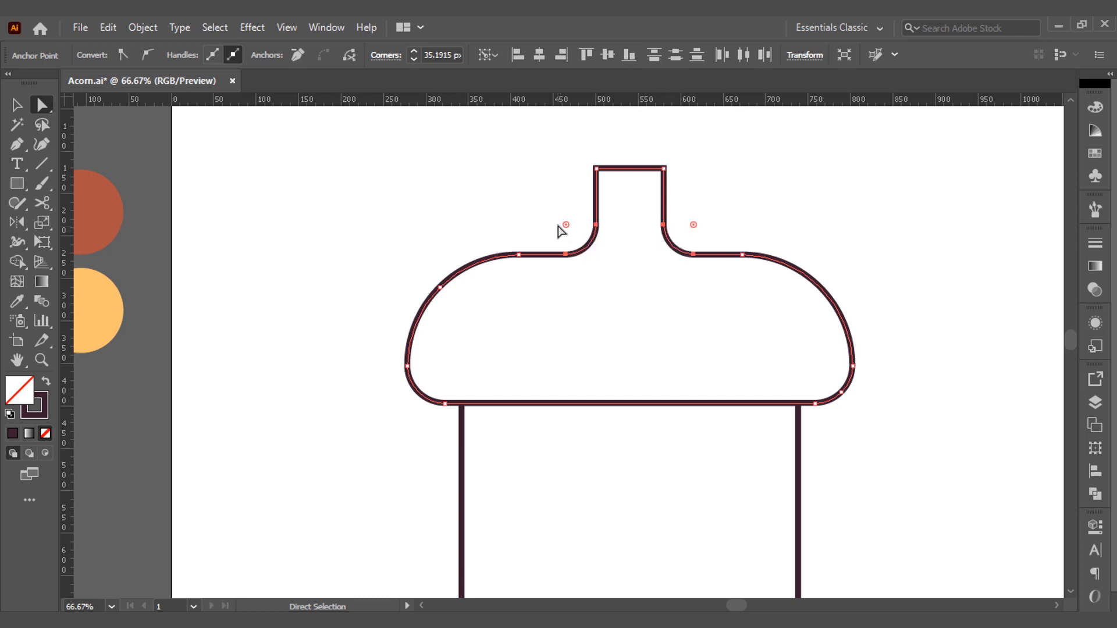
# Round the stem's two top corners with a radius of about 24 px.
pyautogui.moveTo(564, 156); pyautogui.dragTo(619, 189)
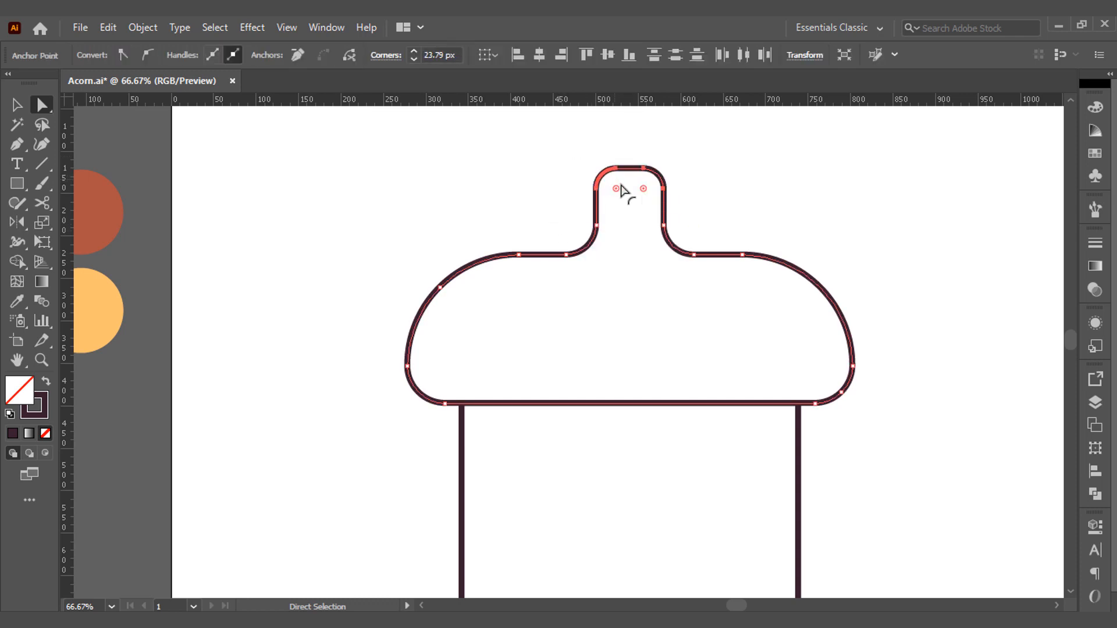
pyautogui.click(569, 171)
pyautogui.hotkey('ctrl', '0')
pyautogui.press('v')
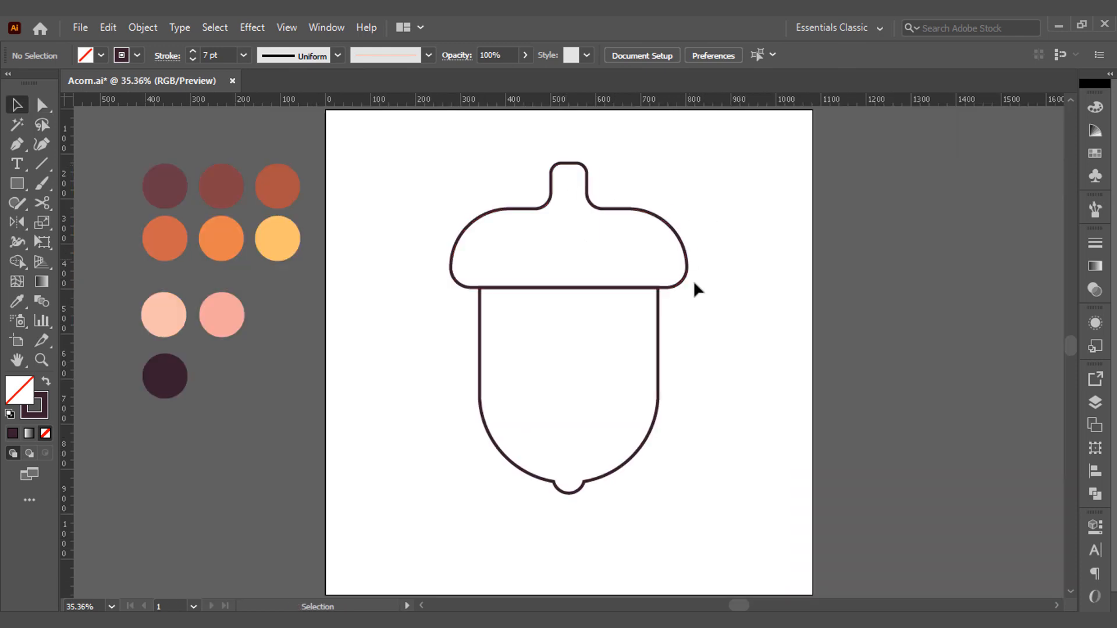
# Copy the acorn body outline and paste the duplicate in back of the original.
pyautogui.click(660, 347)
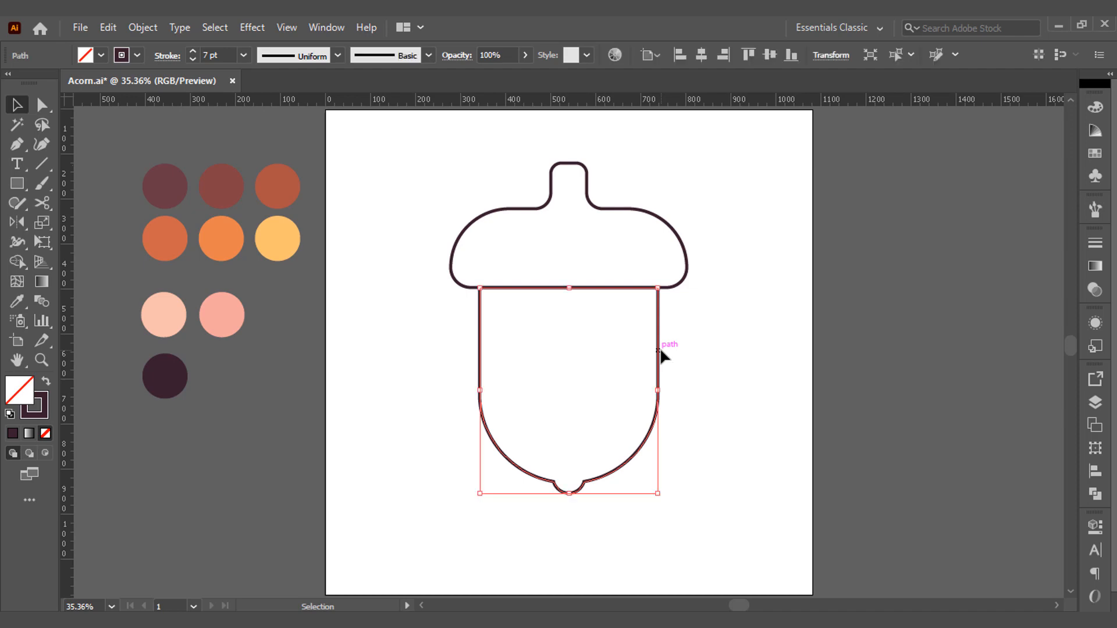
pyautogui.click(122, 34)
pyautogui.click(134, 107)
pyautogui.click(116, 34)
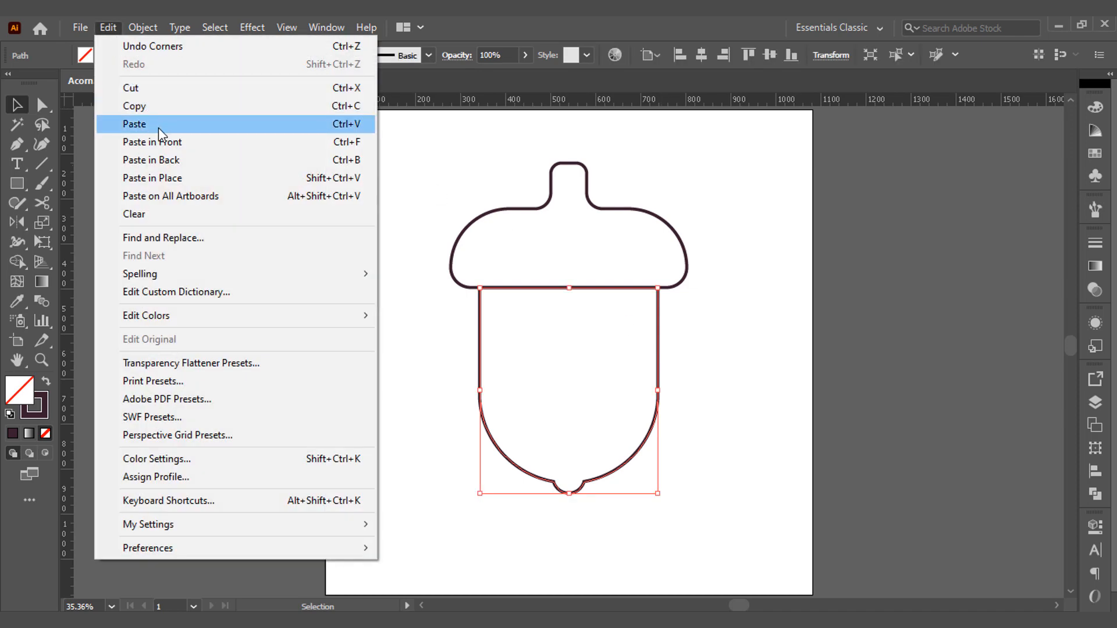
pyautogui.click(184, 158)
# Swap the duplicate body's stroke for a fill and sample the burnt orange palette circle as its color.
pyautogui.click(46, 384)
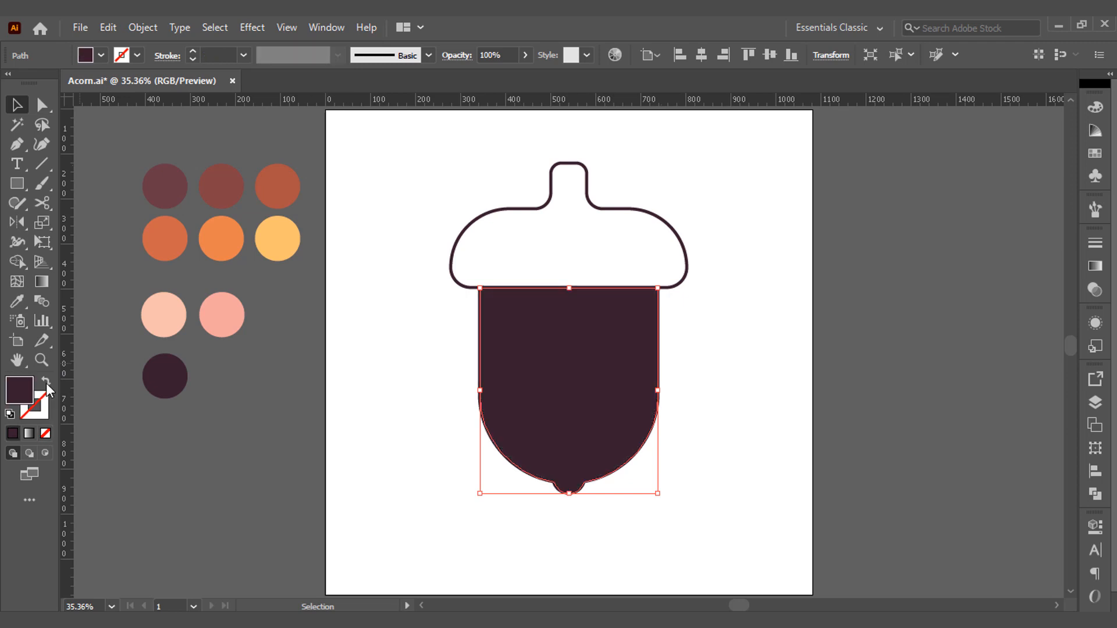
pyautogui.click(23, 301)
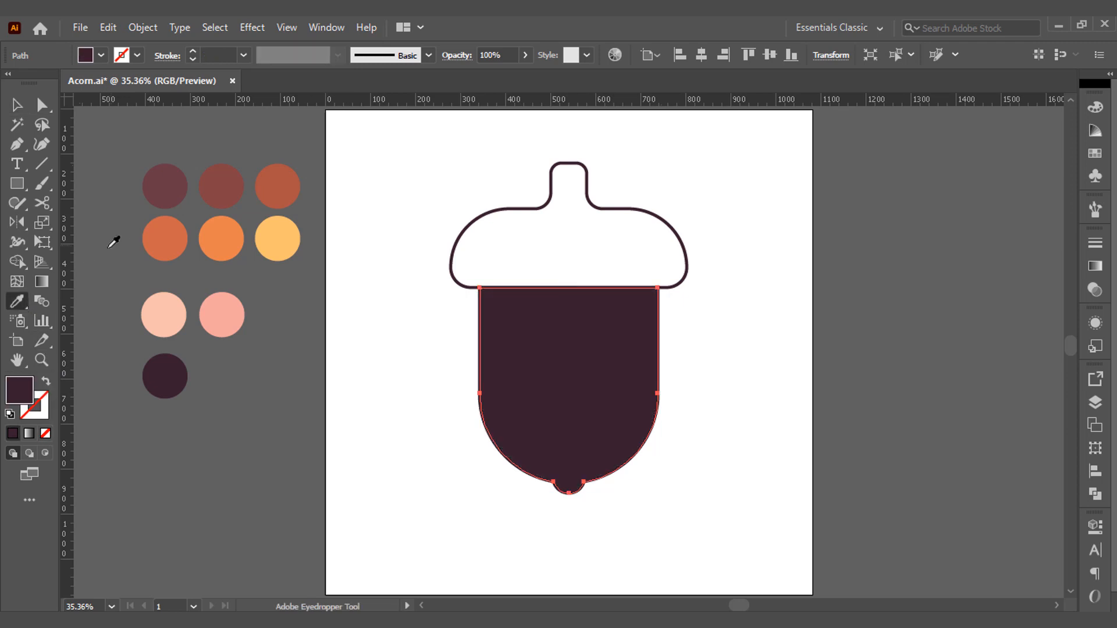
pyautogui.click(176, 236)
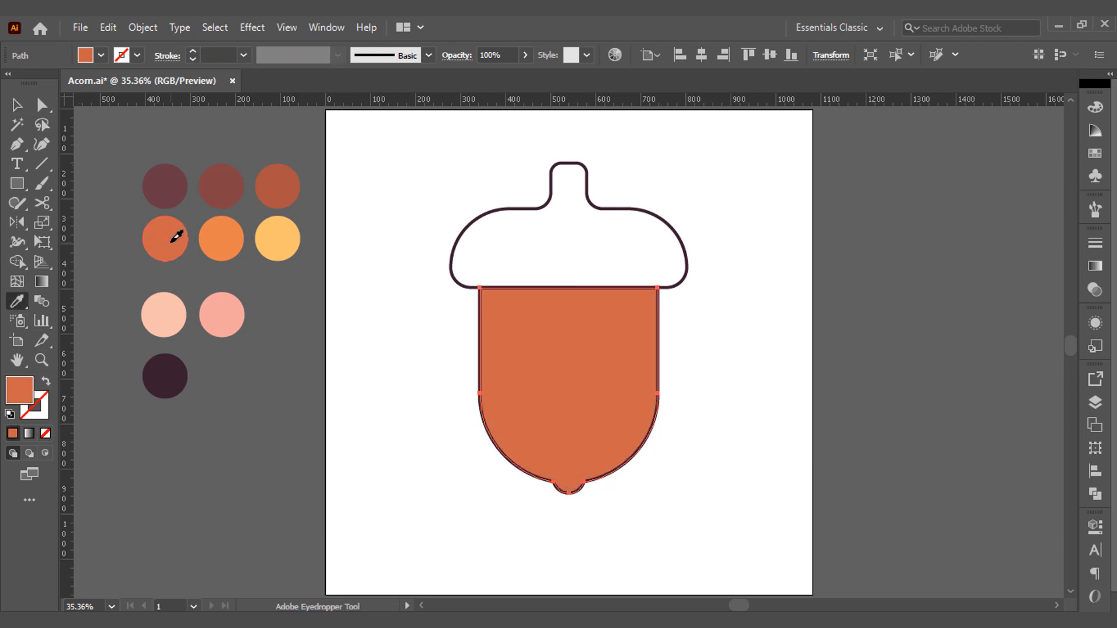
pyautogui.press('v')
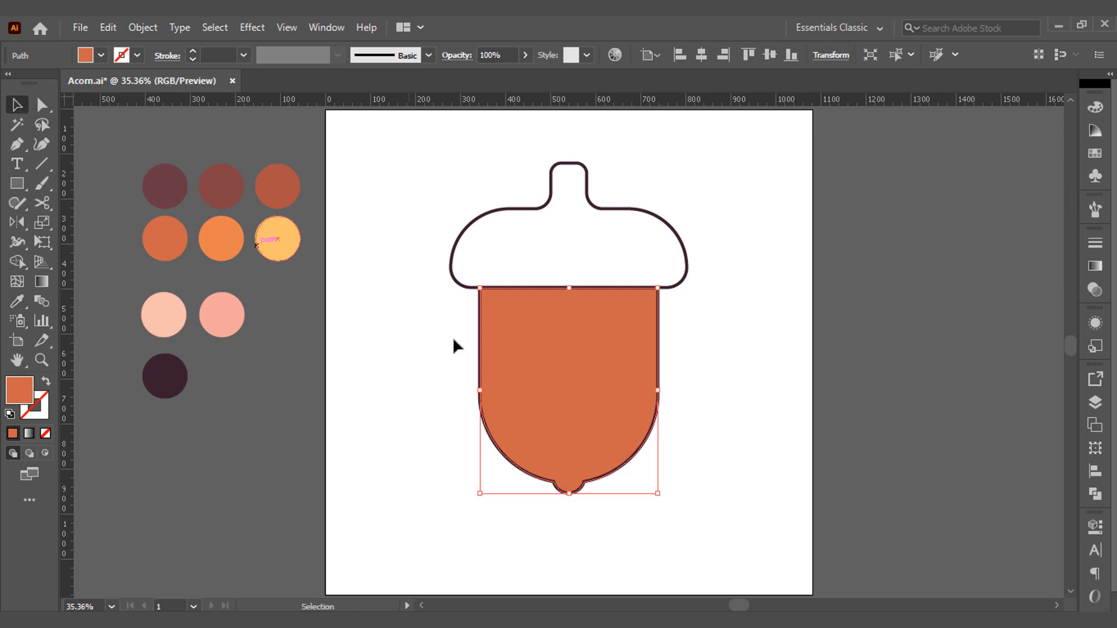
# Paste a copy of the filled acorn body in front and offset it up and to the left.
pyautogui.click(108, 28)
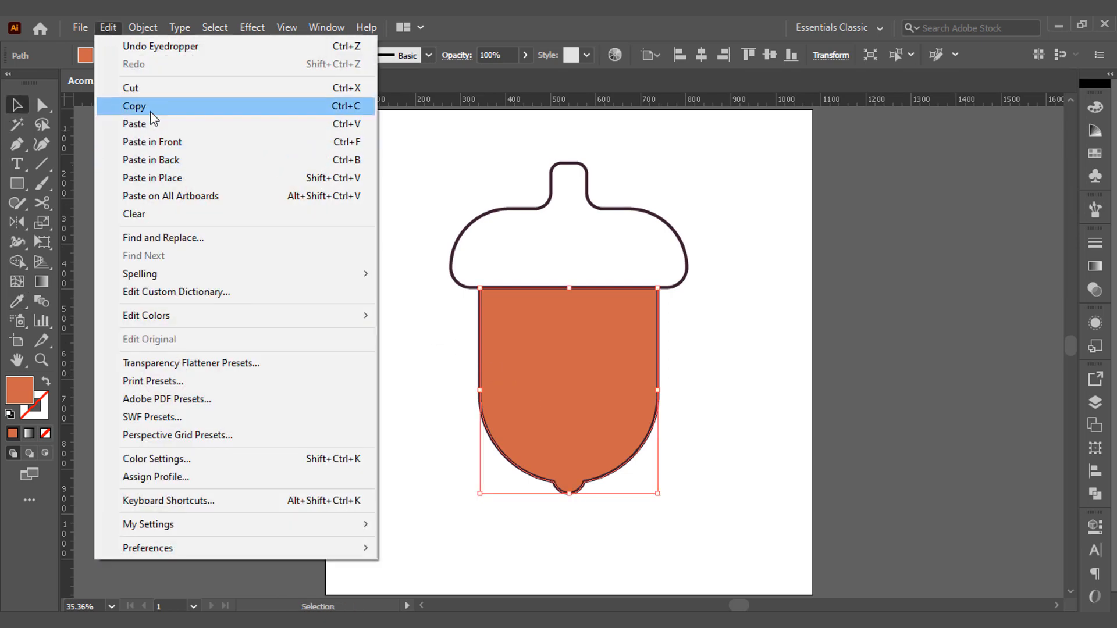
pyautogui.click(145, 108)
pyautogui.click(109, 27)
pyautogui.click(170, 142)
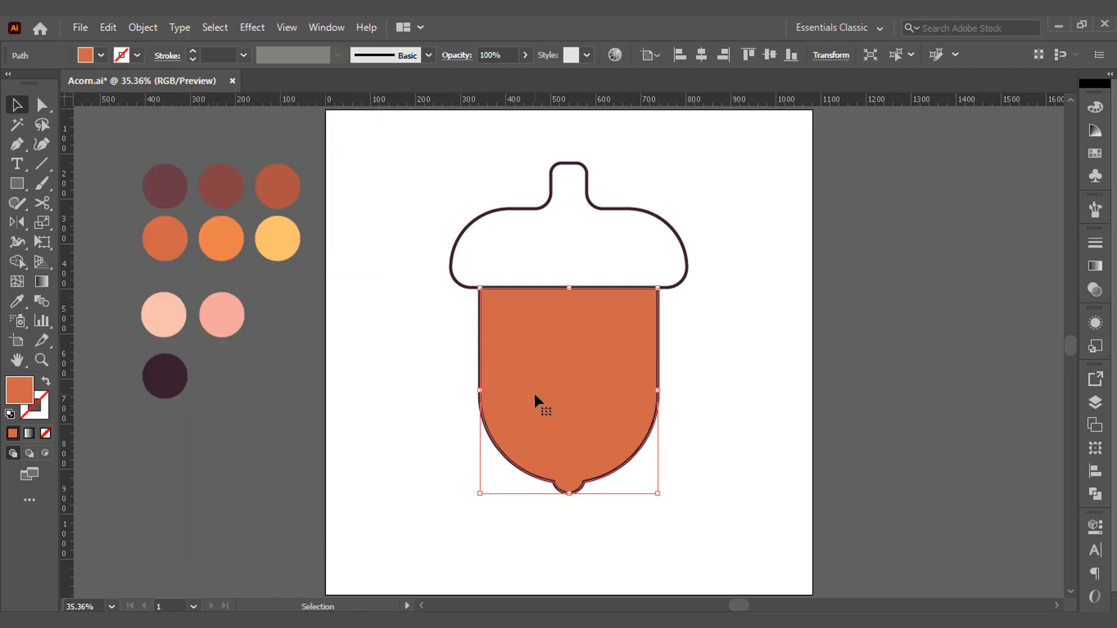
pyautogui.moveTo(533, 392); pyautogui.dragTo(462, 377)
# Trim away the part of the offset copy outside the acorn body with the Shape Builder.
pyautogui.keyDown('shift'); pyautogui.click(606, 374); pyautogui.keyUp('shift')
pyautogui.hotkey('shift', 'm')
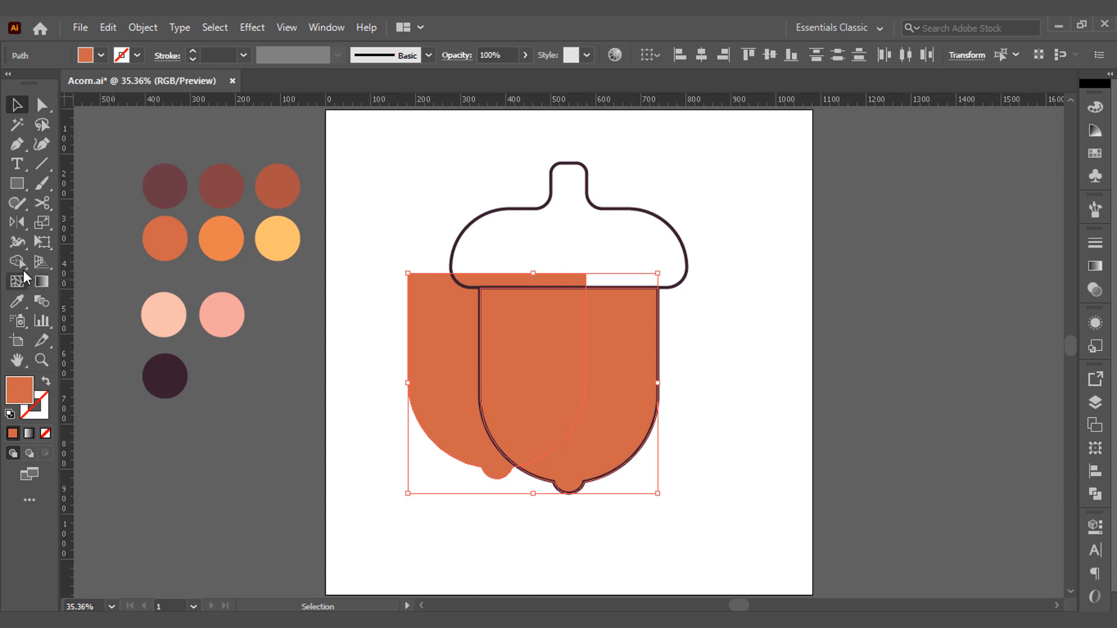
pyautogui.keyDown('alt'); pyautogui.click(423, 351); pyautogui.keyUp('alt')
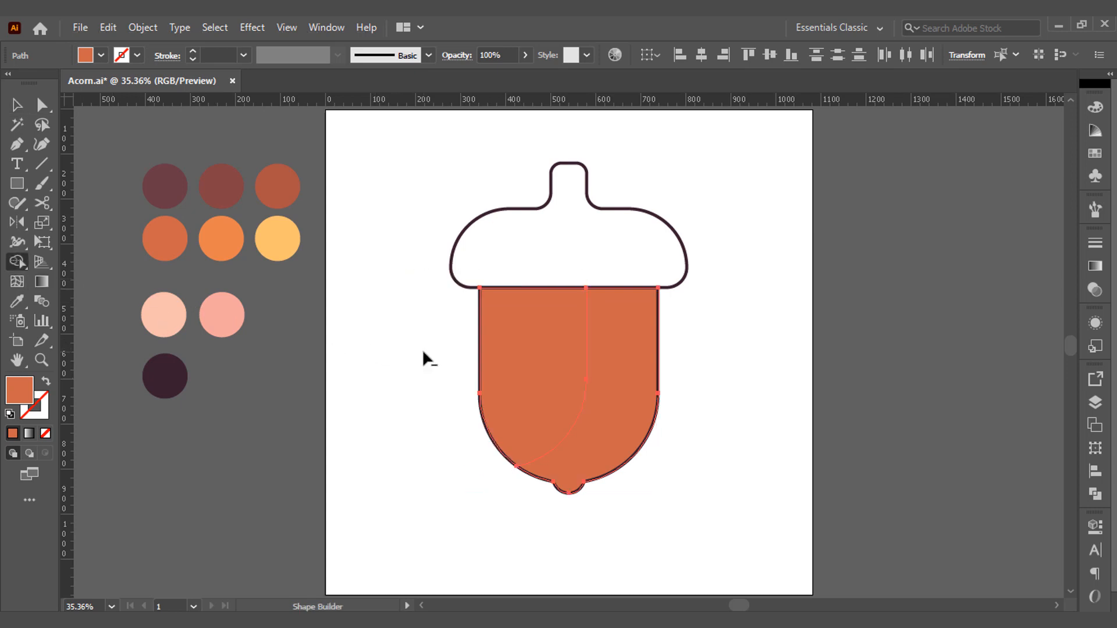
pyautogui.press('v')
pyautogui.click(423, 352)
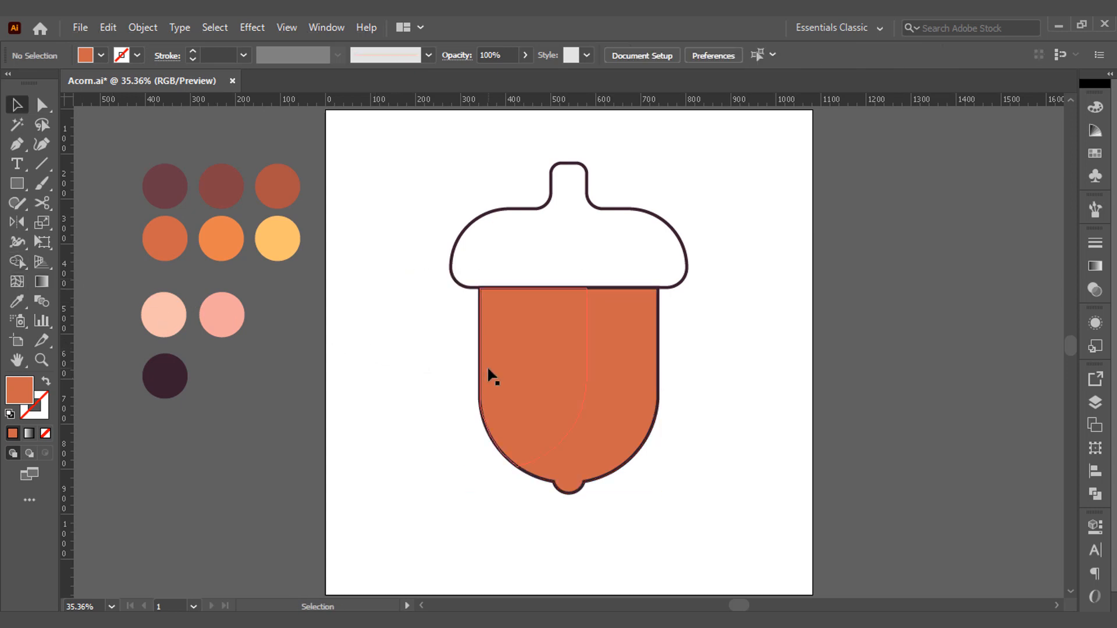
# Color the left section of the acorn body with the bright orange palette circle and deselect it.
pyautogui.click(514, 388)
pyautogui.click(18, 301)
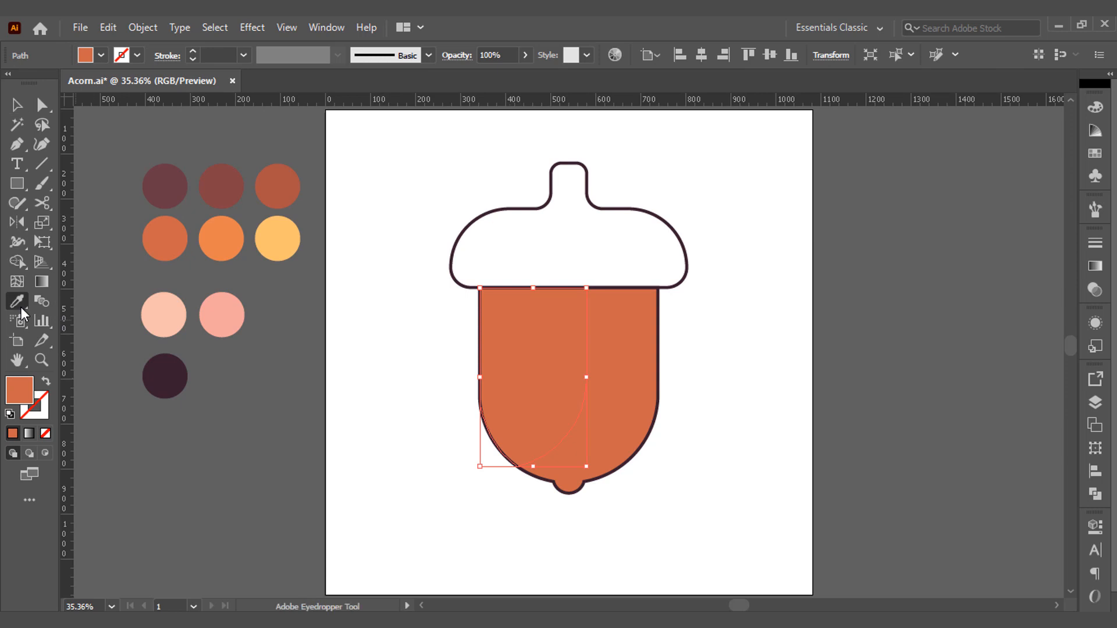
pyautogui.click(243, 241)
pyautogui.hotkey('ctrl', 'shift', 'a')
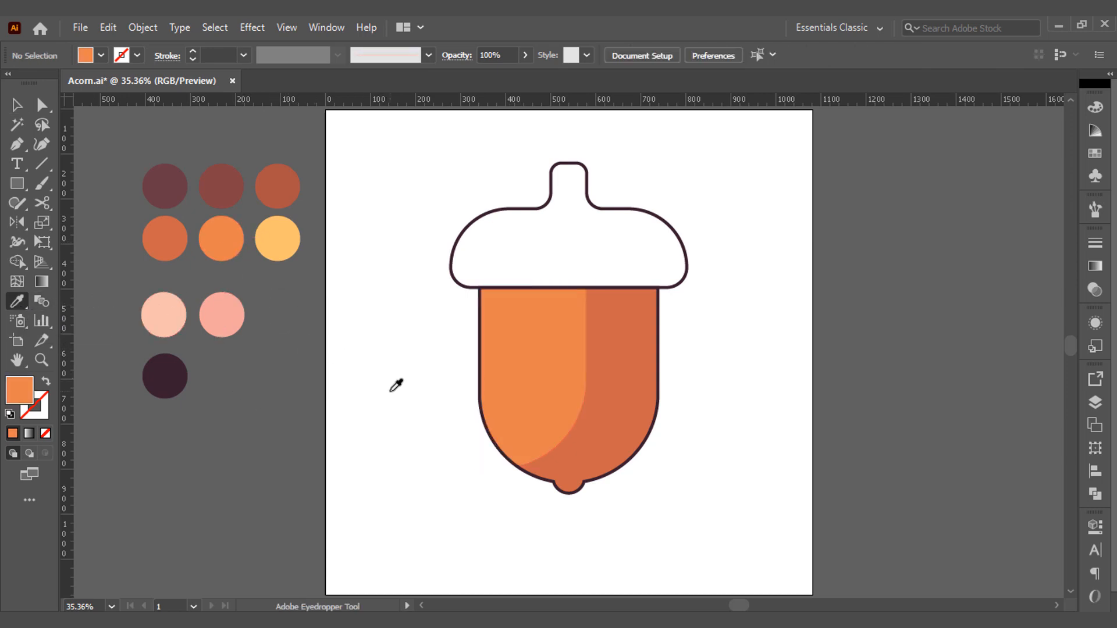
# Draw a narrow vertical rectangle on the left of the body and fully round its corners to about 24 px.
pyautogui.press('m')
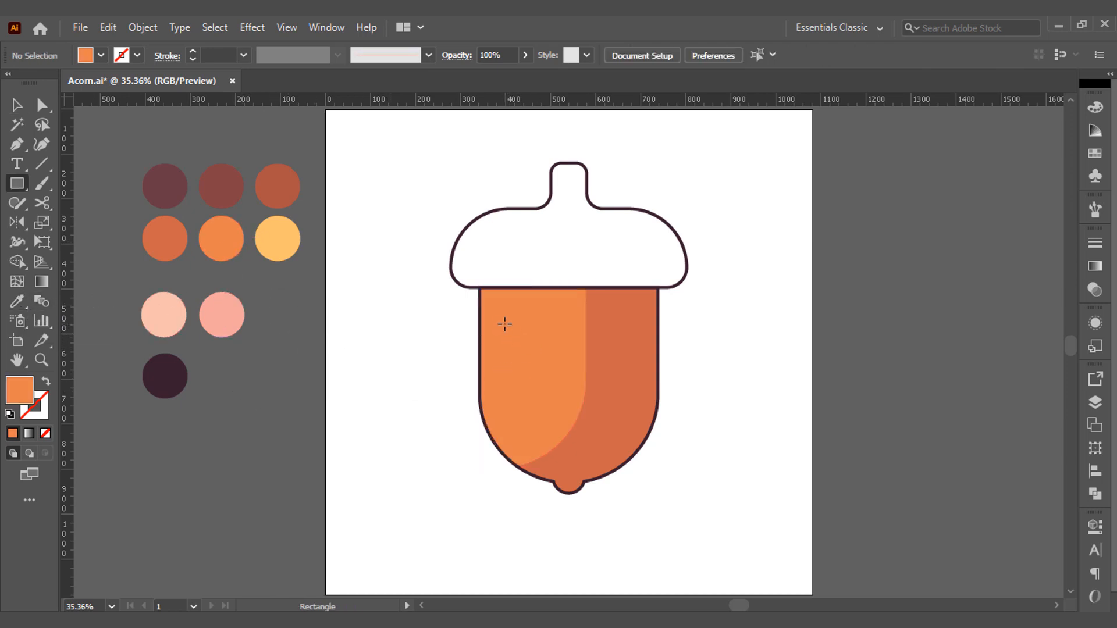
pyautogui.moveTo(505, 316); pyautogui.dragTo(531, 414)
pyautogui.press('a')
pyautogui.moveTo(514, 329); pyautogui.dragTo(518, 350)
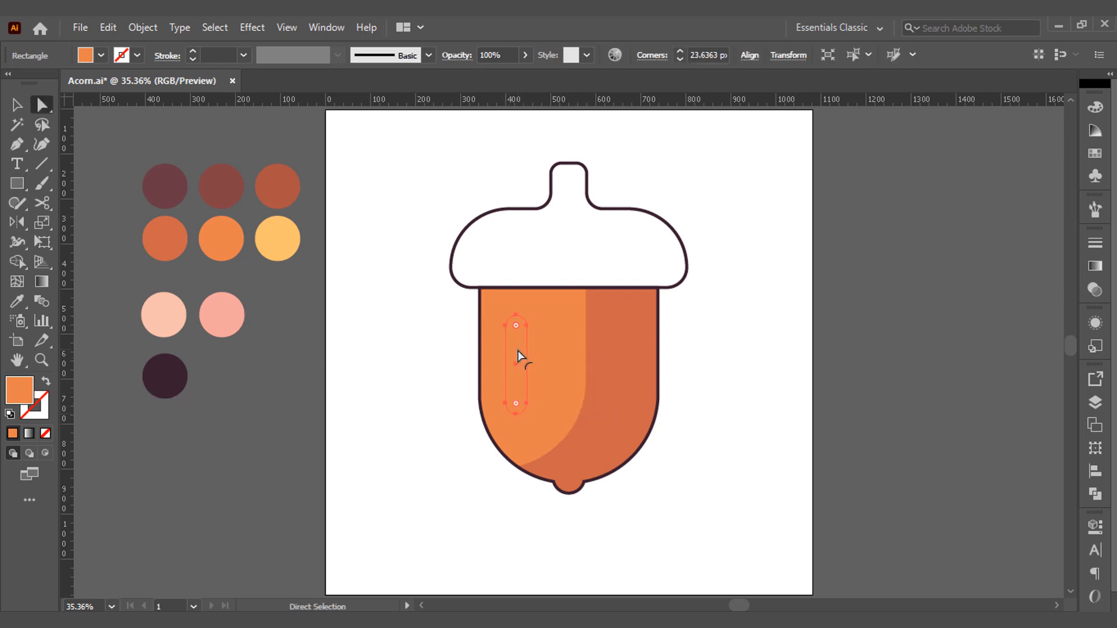
# Color the rounded highlight bar with the yellow palette circle and deselect it.
pyautogui.click(17, 301)
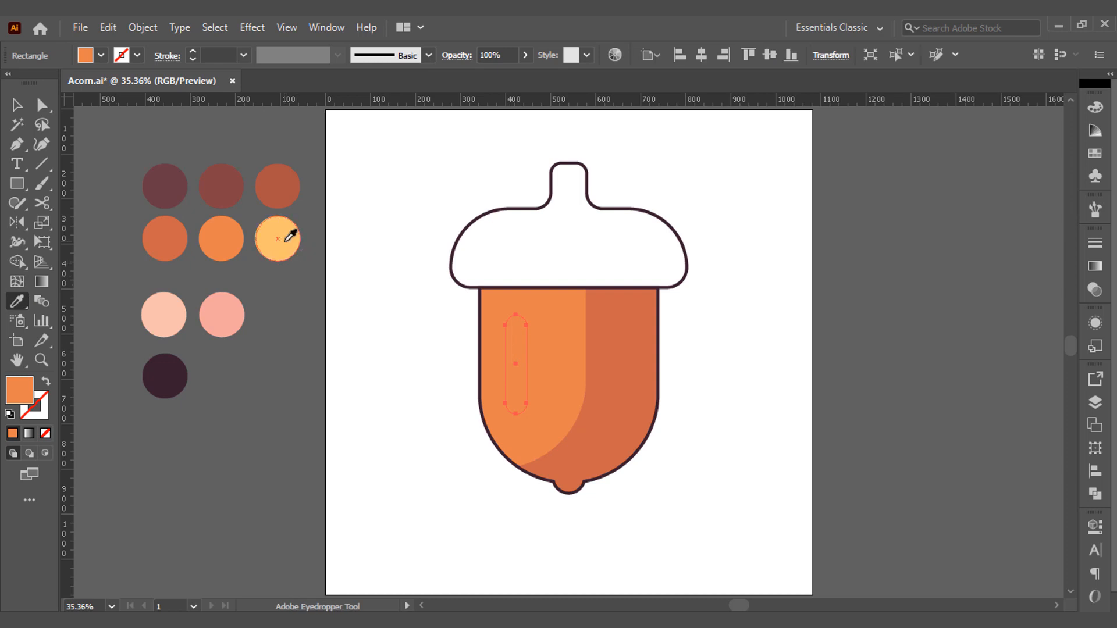
pyautogui.click(285, 240)
pyautogui.keyDown('ctrl'); pyautogui.click(285, 336); pyautogui.keyUp('ctrl')
pyautogui.press('v')
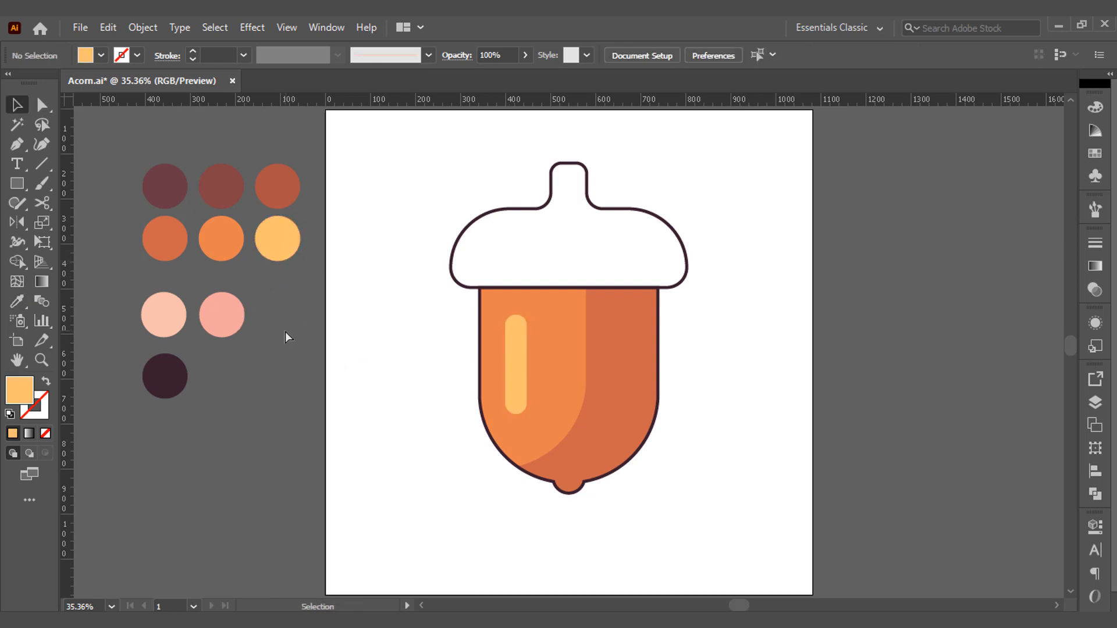
# Copy the acorn cap outline and paste the duplicate in back of the original.
pyautogui.click(457, 241)
pyautogui.click(108, 27)
pyautogui.click(131, 106)
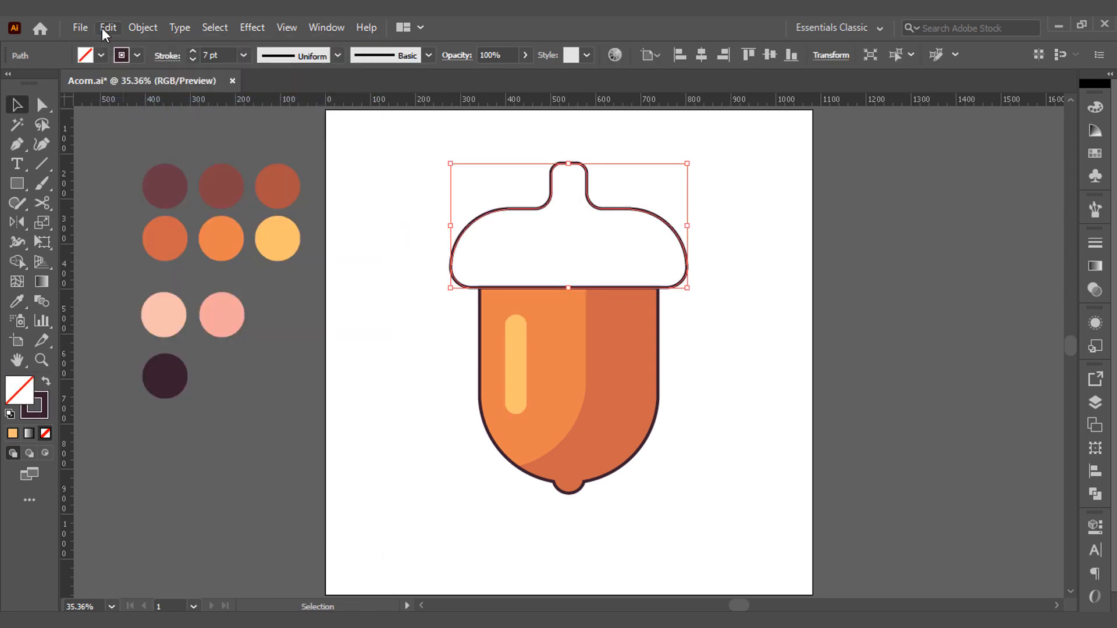
pyautogui.click(108, 27)
pyautogui.click(152, 160)
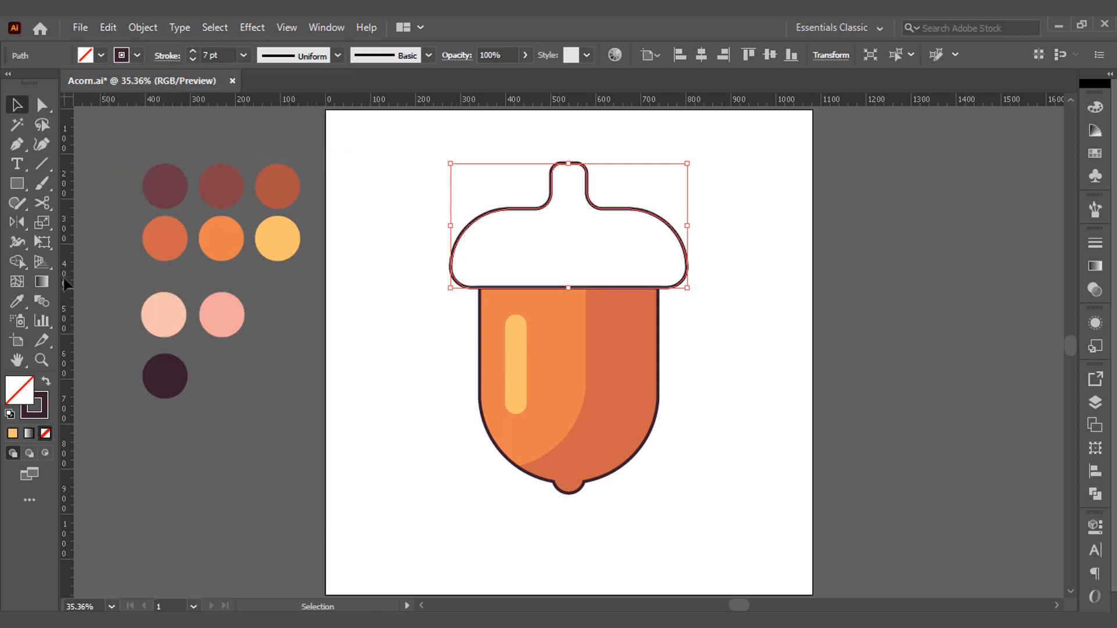
# Swap the duplicate cap's stroke for a fill and sample the dark maroon palette circle as its color.
pyautogui.click(40, 384)
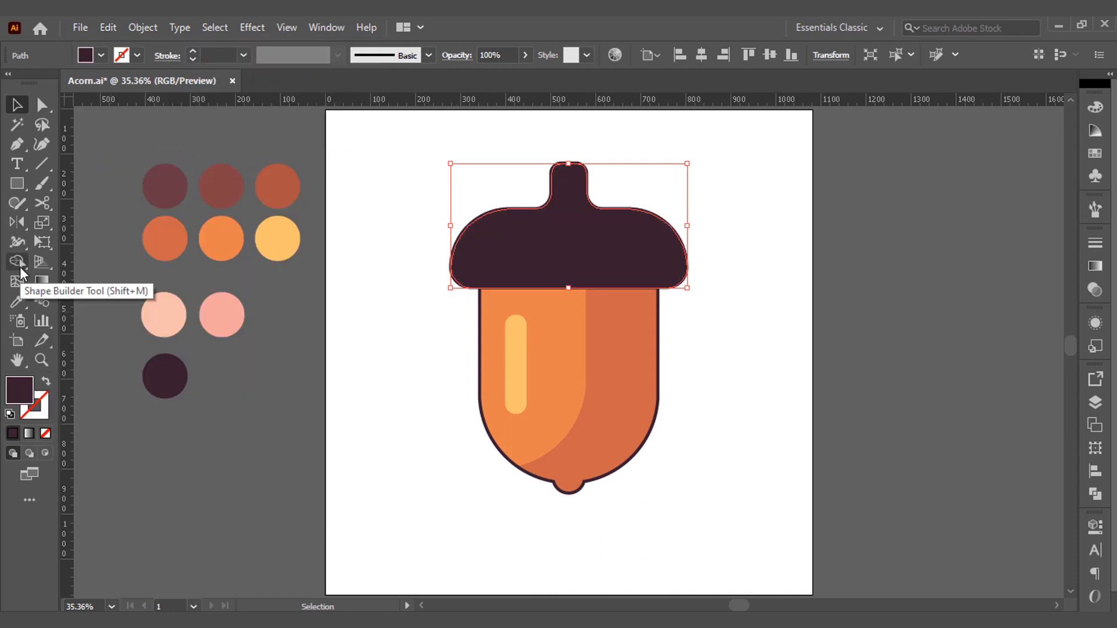
pyautogui.click(18, 301)
pyautogui.click(173, 185)
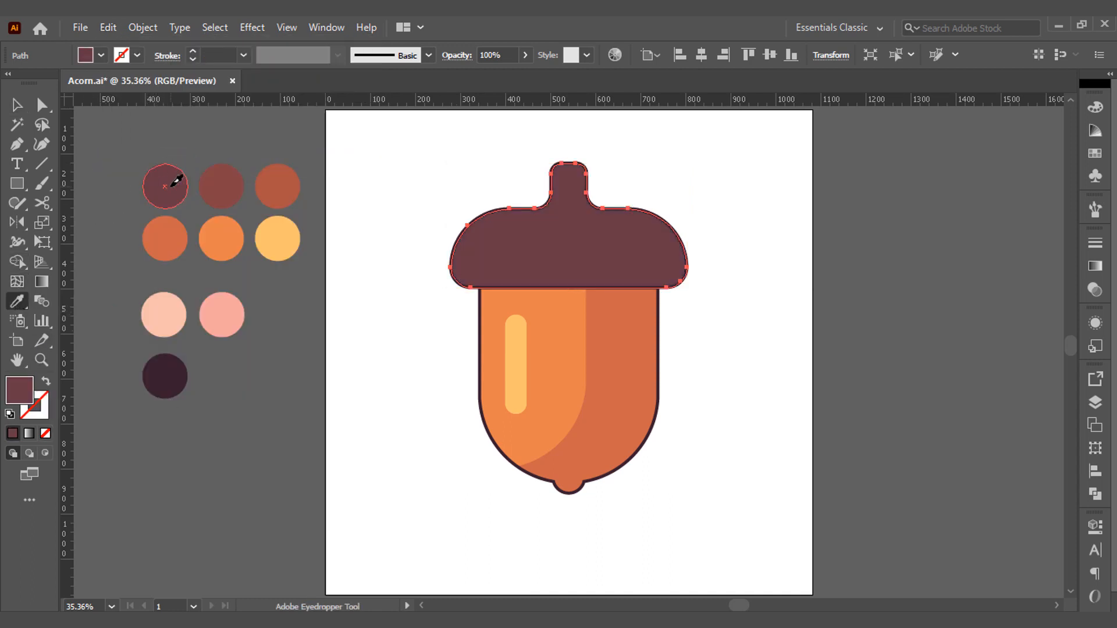
# Draw a rectangle over the left half of the cap, with its top edge aligned to the cap's top below the stem.
pyautogui.click(17, 183)
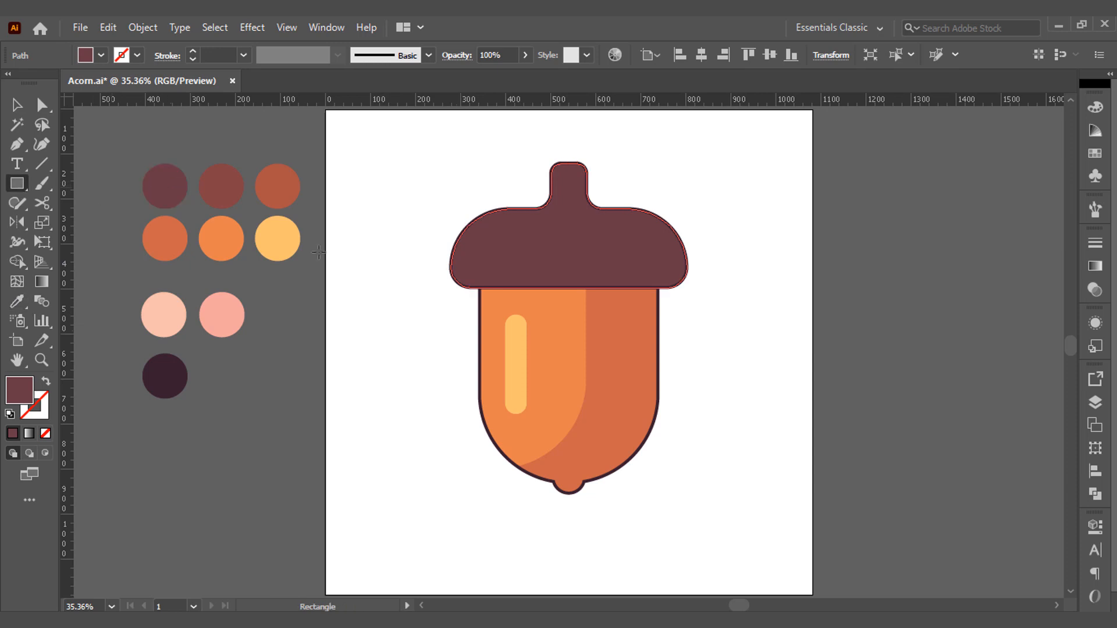
pyautogui.moveTo(416, 198); pyautogui.dragTo(574, 297)
pyautogui.press('v')
pyautogui.moveTo(495, 216); pyautogui.dragTo(502, 209)
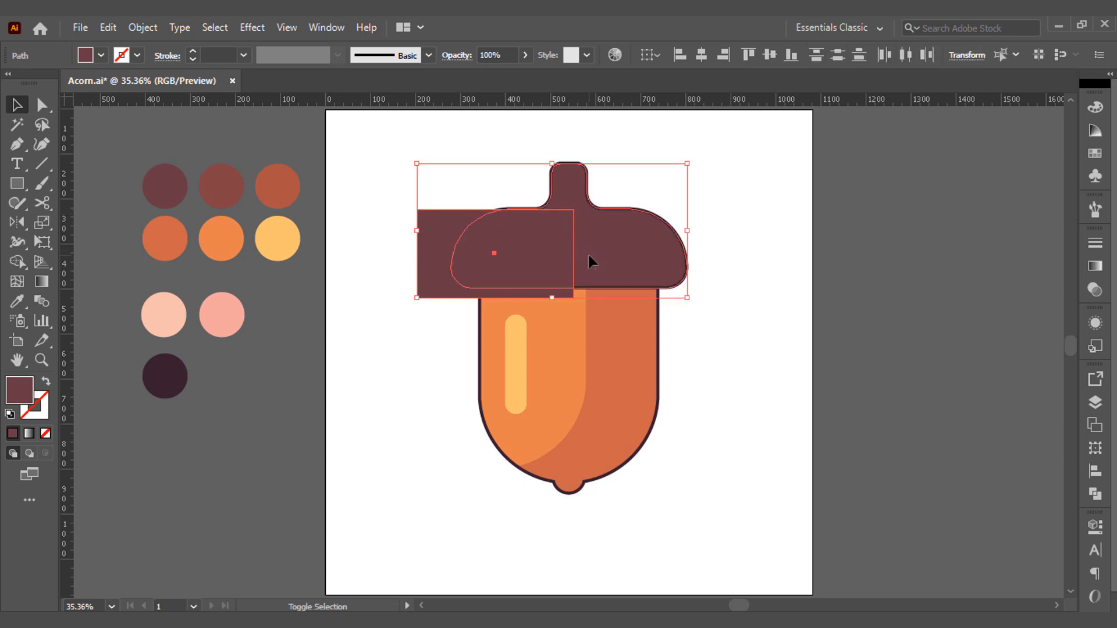
# Trim away the part of the rectangle outside the cap with the Shape Builder.
pyautogui.keyDown('shift'); pyautogui.click(588, 252); pyautogui.keyUp('shift')
pyautogui.hotkey('shift', 'm')
pyautogui.keyDown('alt'); pyautogui.click(432, 248); pyautogui.keyUp('alt')
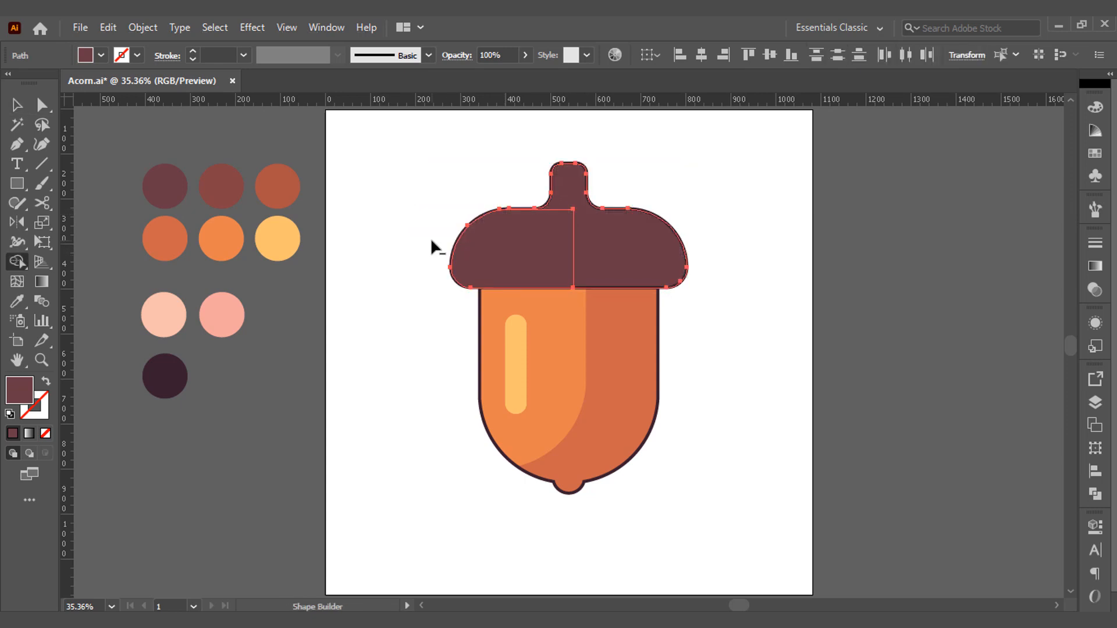
pyautogui.press('v')
pyautogui.click(431, 237)
# Color the left section of the cap with the reddish-brown palette circle.
pyautogui.click(491, 252)
pyautogui.press('i')
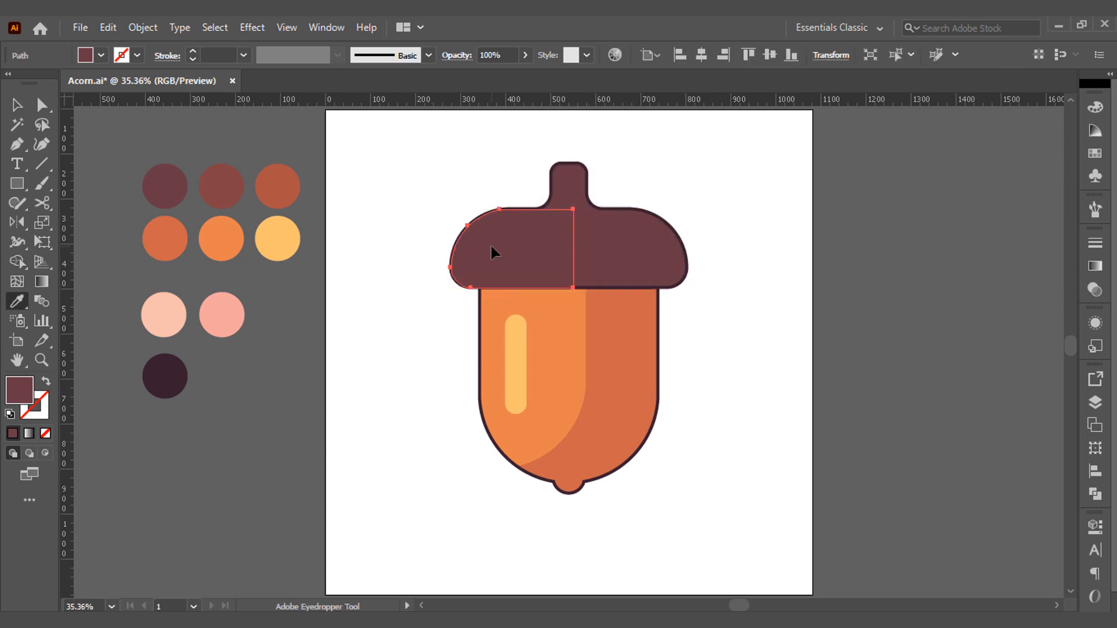
pyautogui.click(236, 186)
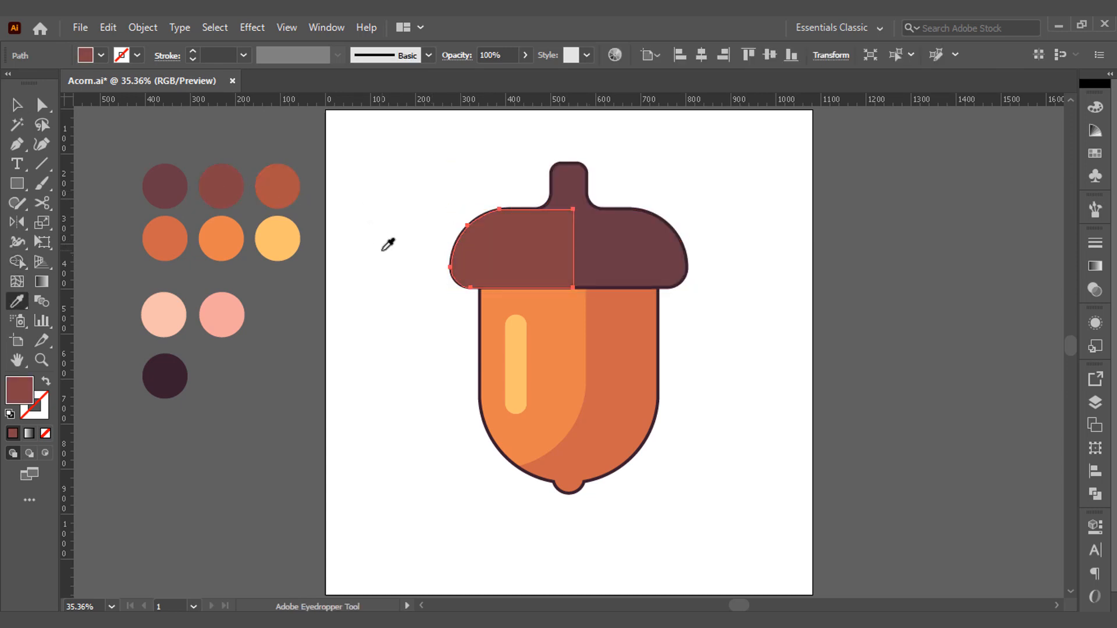
# Bring the acorn cap's dark outline to the front of the fills and deselect it.
pyautogui.press('v')
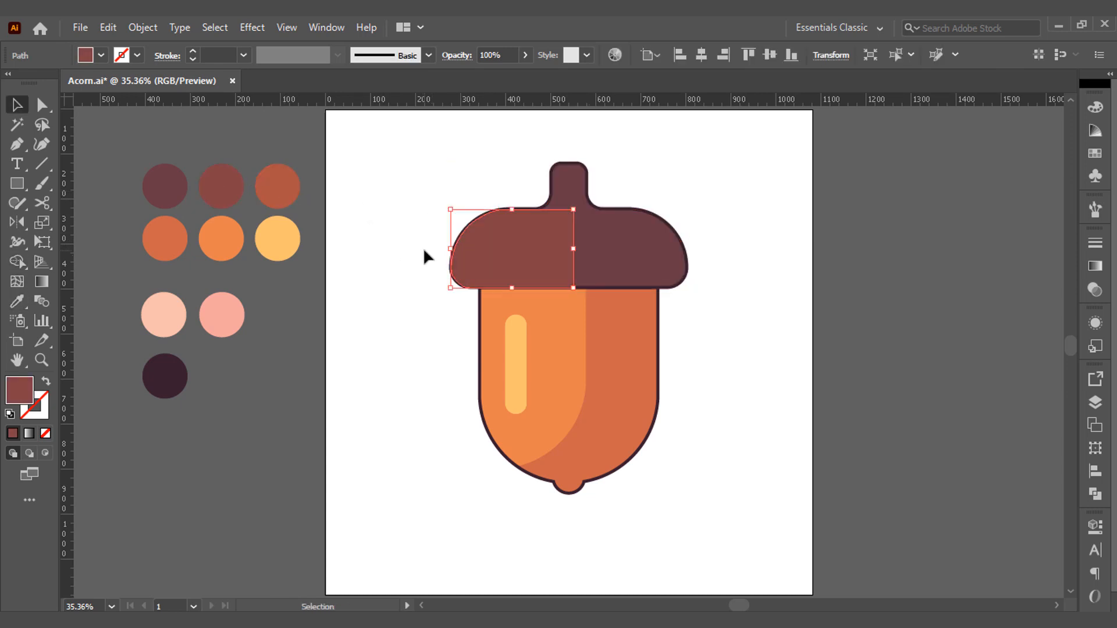
pyautogui.keyDown('shift'); pyautogui.click(594, 208); pyautogui.keyUp('shift')
pyautogui.rightClick(595, 207)
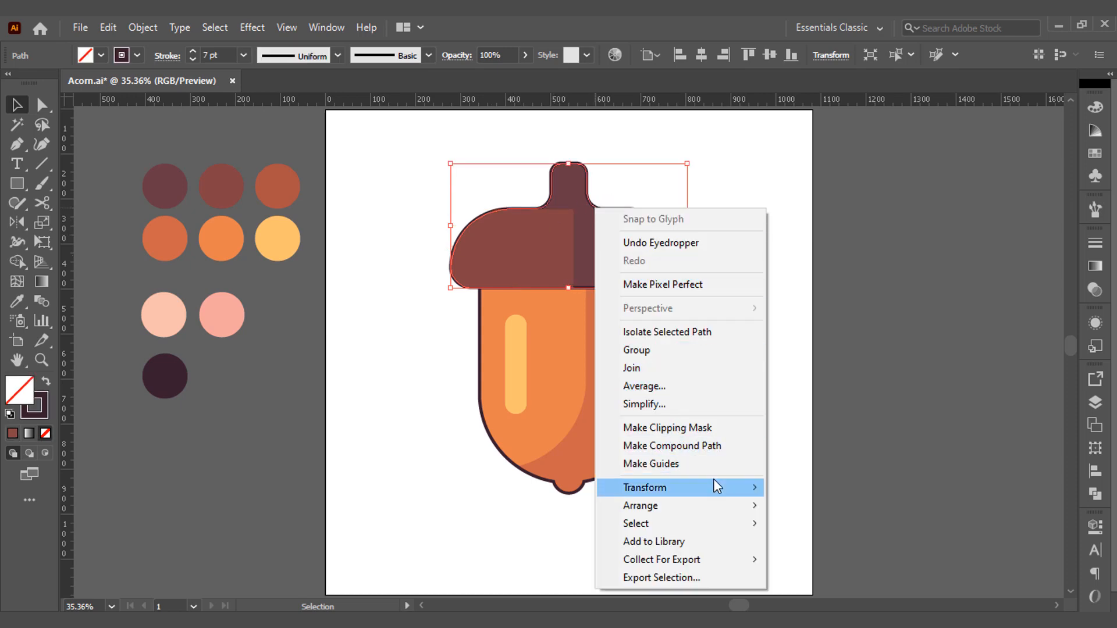
pyautogui.moveTo(738, 505)
pyautogui.click(819, 506)
pyautogui.click(755, 394)
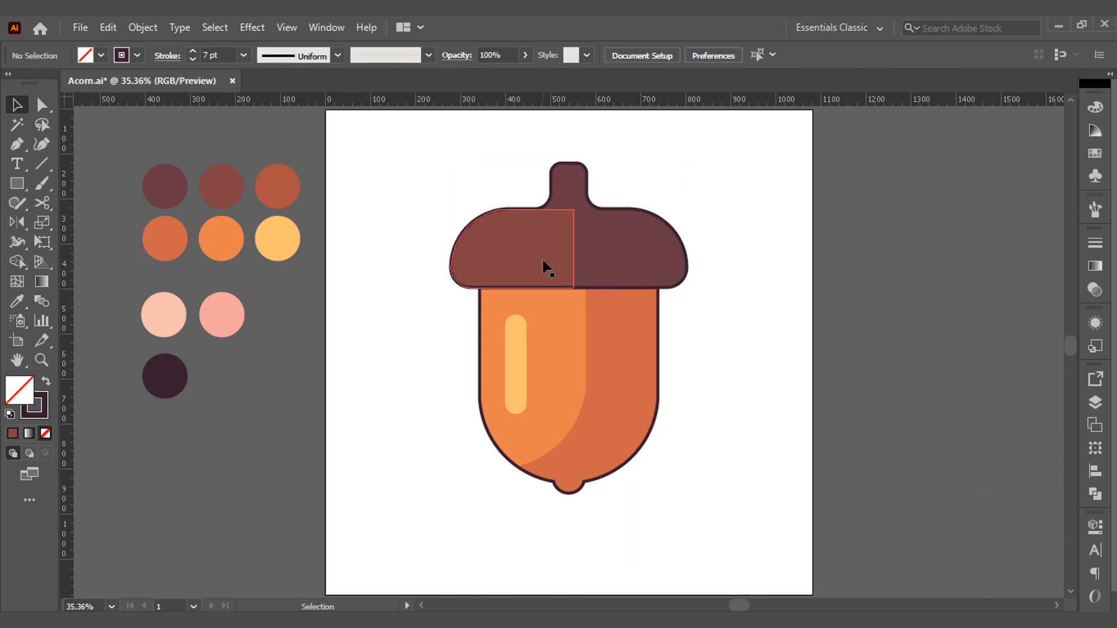
# Round the upper right corner of the cap's lighter left section with a radius of about 55 px.
pyautogui.click(543, 267)
pyautogui.click(41, 105)
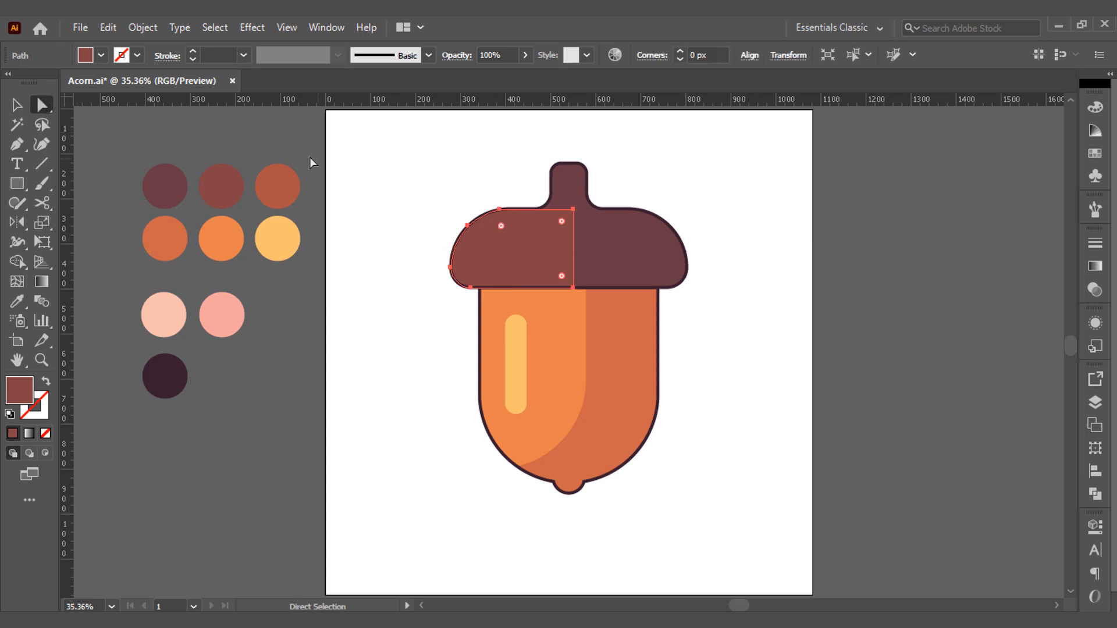
pyautogui.click(571, 208)
pyautogui.moveTo(561, 221); pyautogui.dragTo(542, 229)
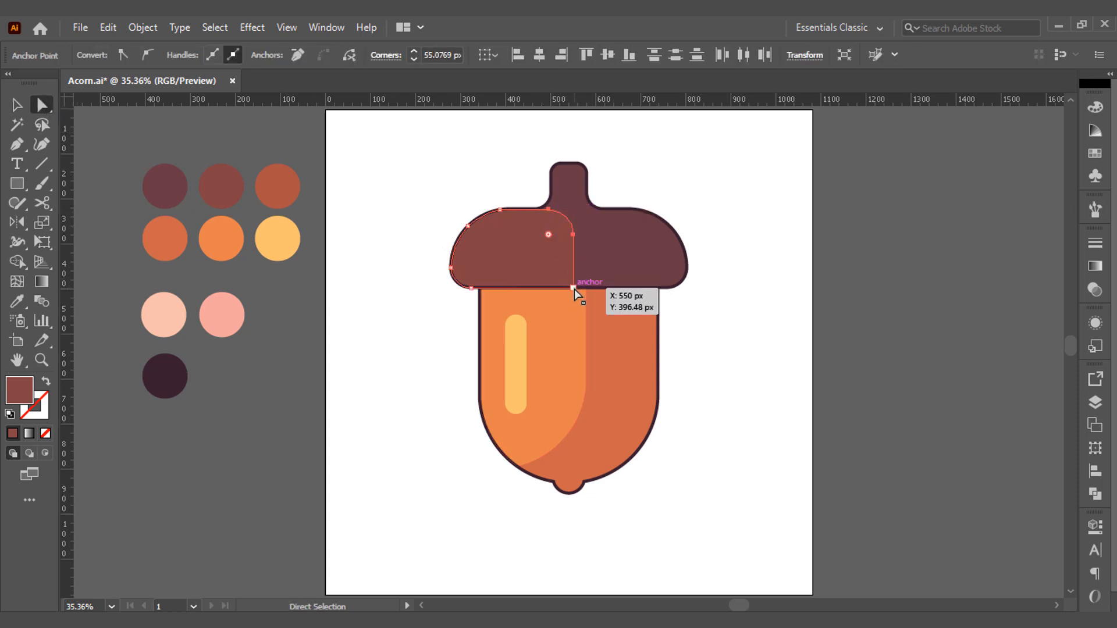
# Round the lower right corner of the cap's lighter section and fine-tune the curve of its right side.
pyautogui.click(574, 289)
pyautogui.moveTo(564, 281); pyautogui.dragTo(545, 263)
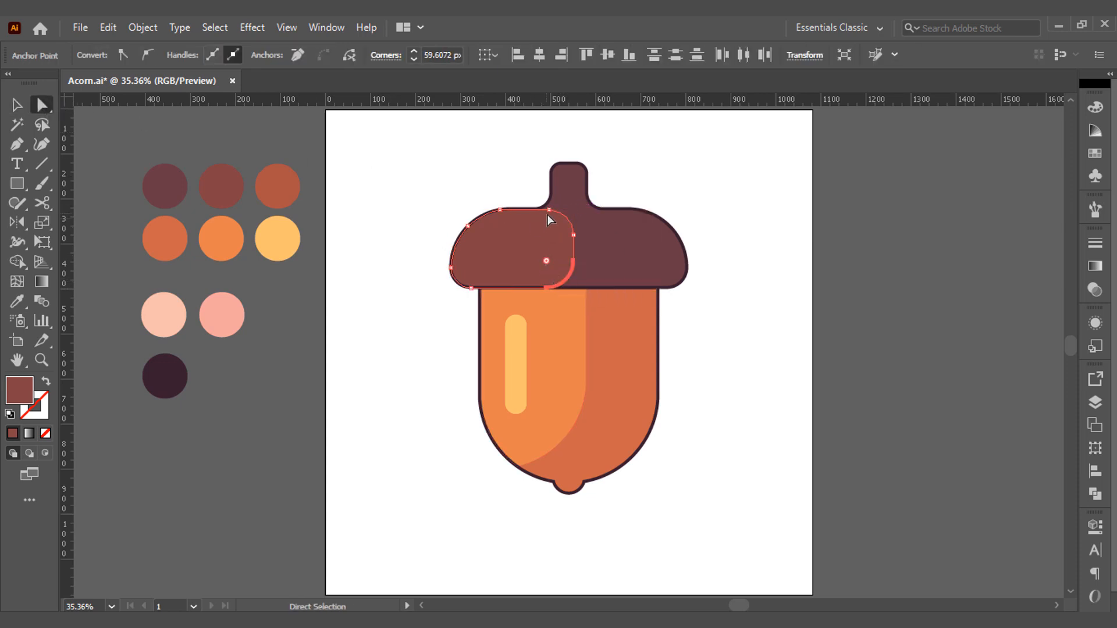
pyautogui.click(552, 222)
pyautogui.moveTo(553, 223); pyautogui.dragTo(551, 267)
pyautogui.click(462, 193)
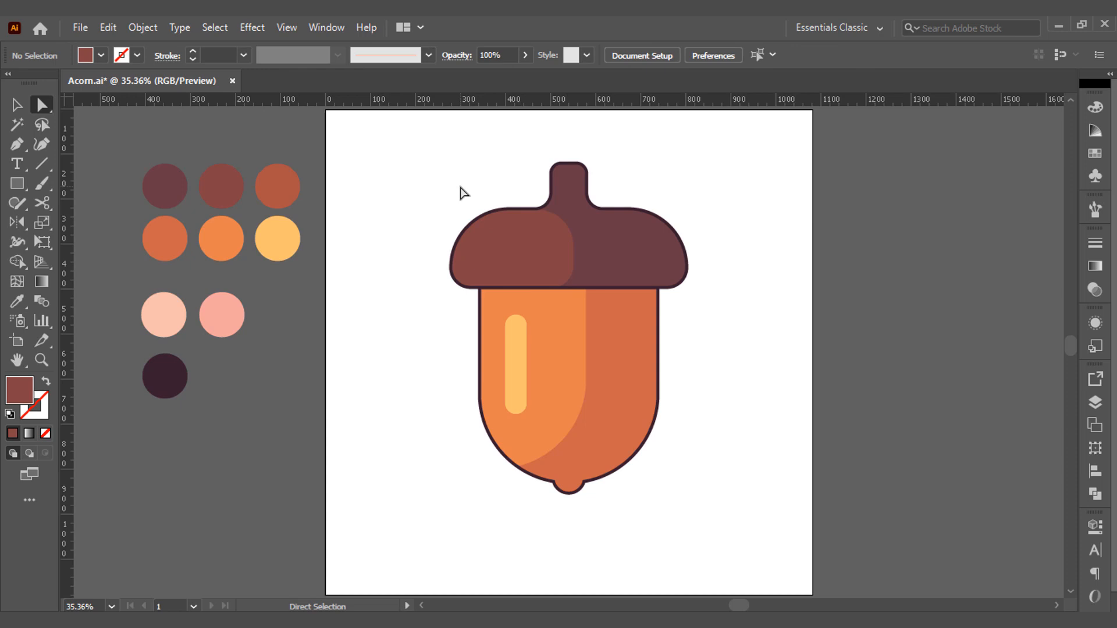
# Widen the cap's lighter section to line up with the body's shading edge and lower its top edge slightly.
pyautogui.press('v')
pyautogui.click(559, 249)
pyautogui.moveTo(573, 249); pyautogui.dragTo(586, 246)
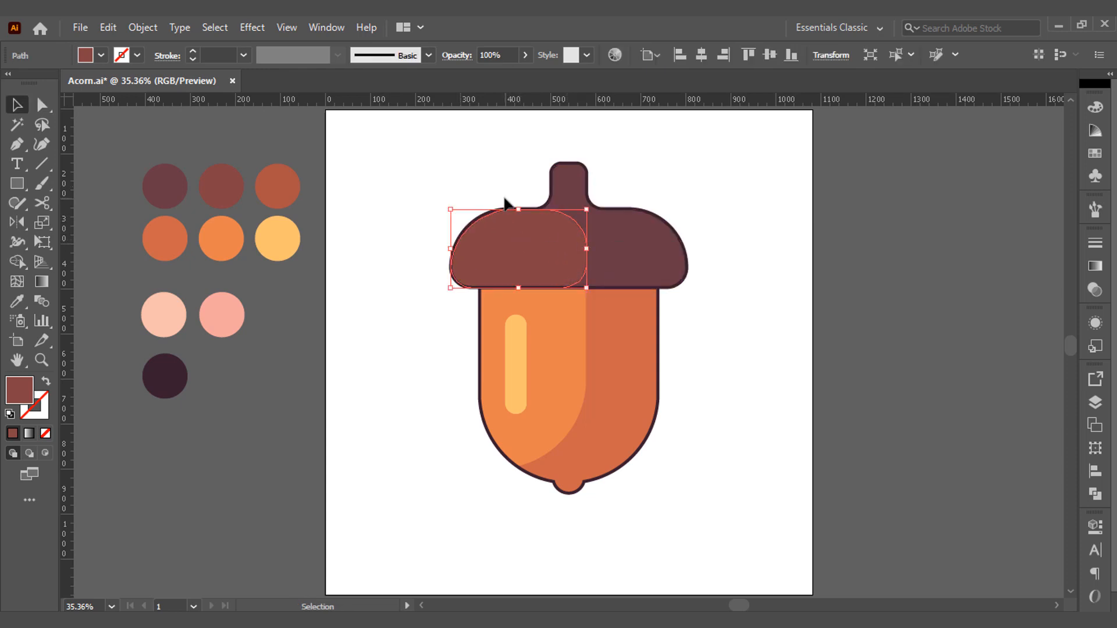
pyautogui.click(494, 186)
pyautogui.click(521, 215)
pyautogui.moveTo(521, 216); pyautogui.dragTo(521, 223)
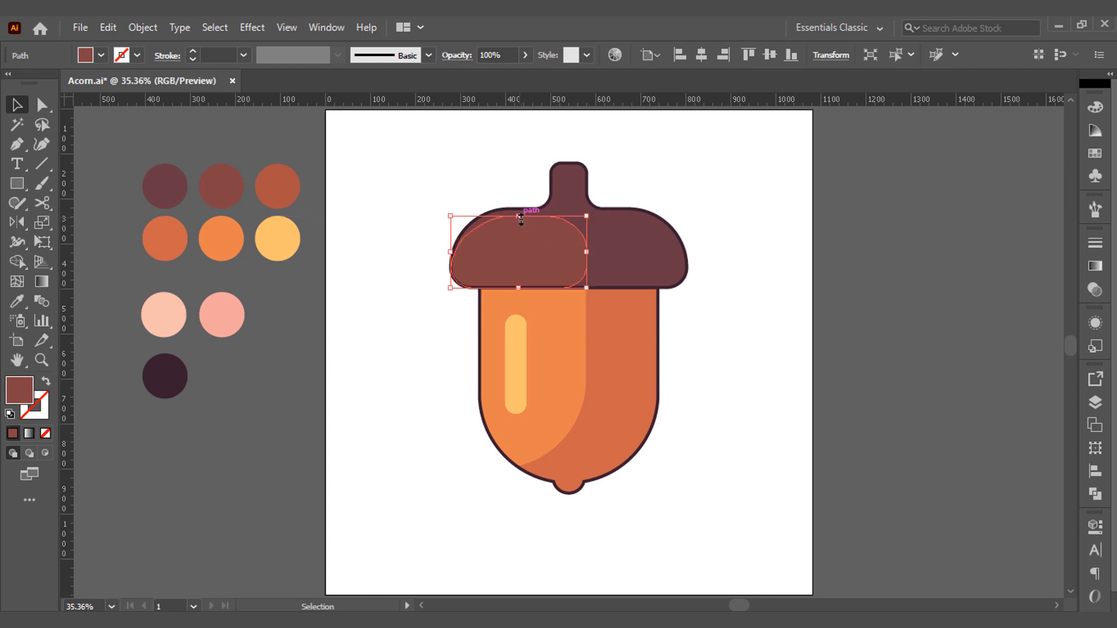
pyautogui.click(490, 180)
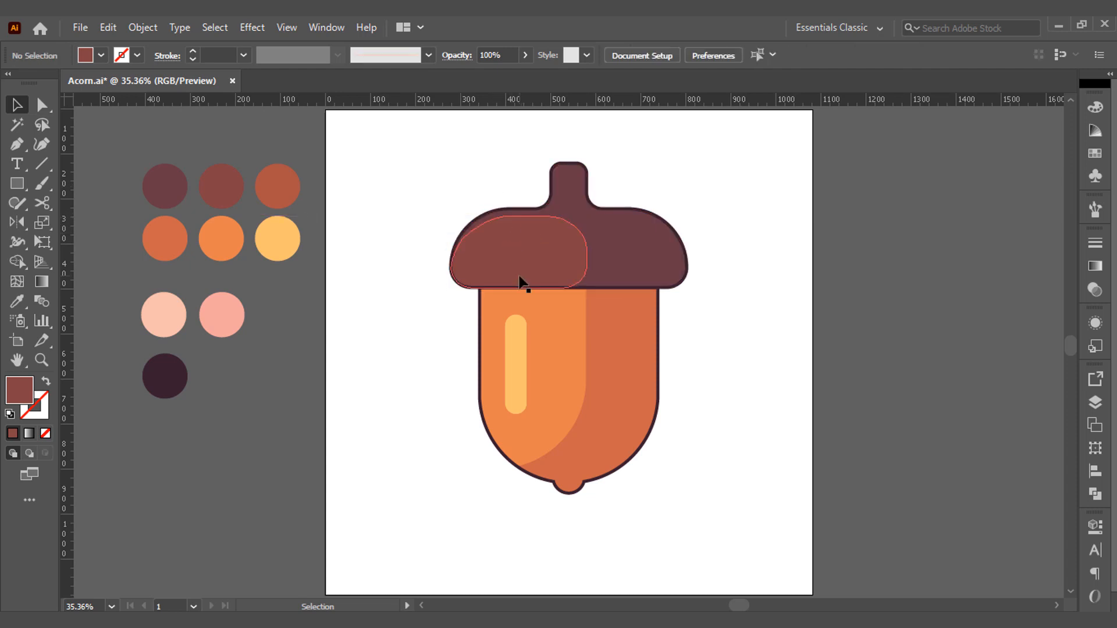
# Draw a small square on the left part of the cap and fill it with white sampled from the artboard.
pyautogui.press('m')
pyautogui.scroll(2, 503, 252)
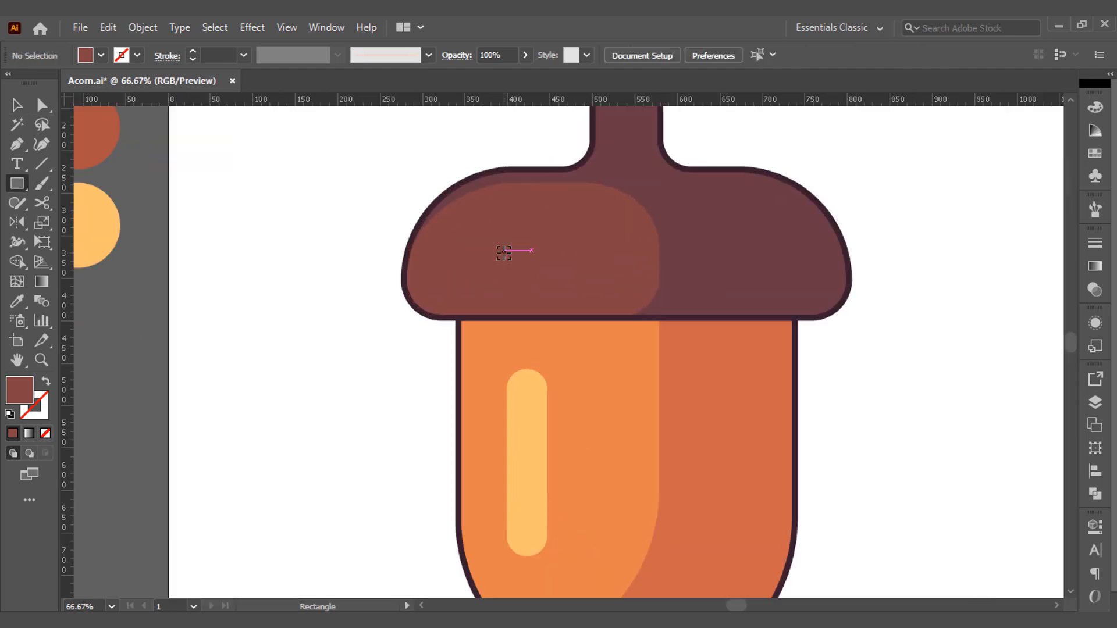
pyautogui.moveTo(478, 237); pyautogui.dragTo(510, 268)
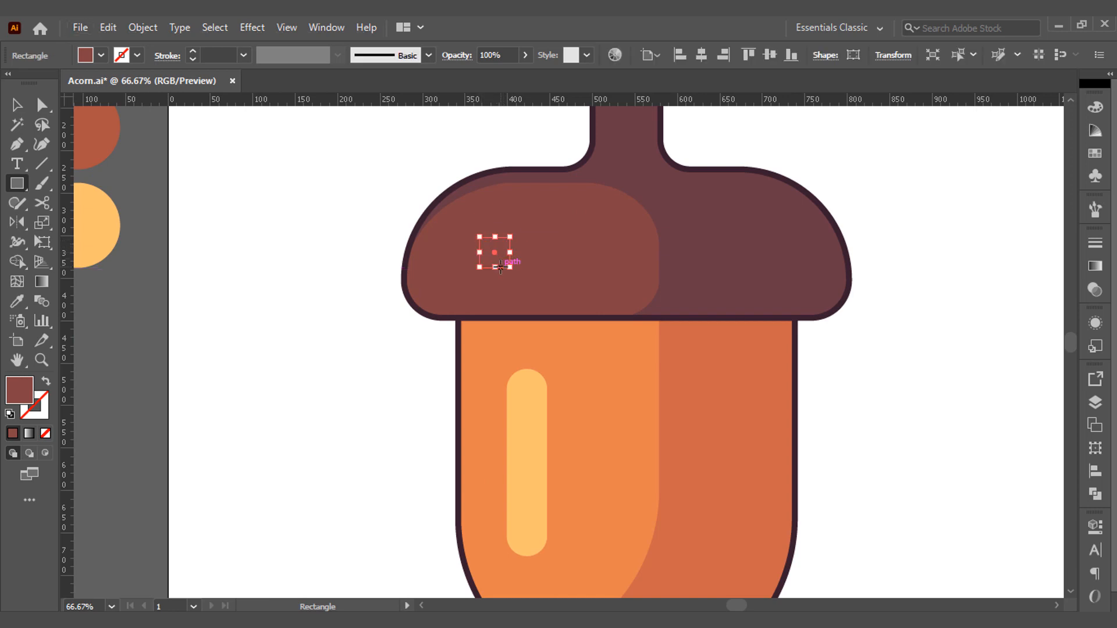
pyautogui.press('i')
pyautogui.click(379, 283)
pyautogui.press('v')
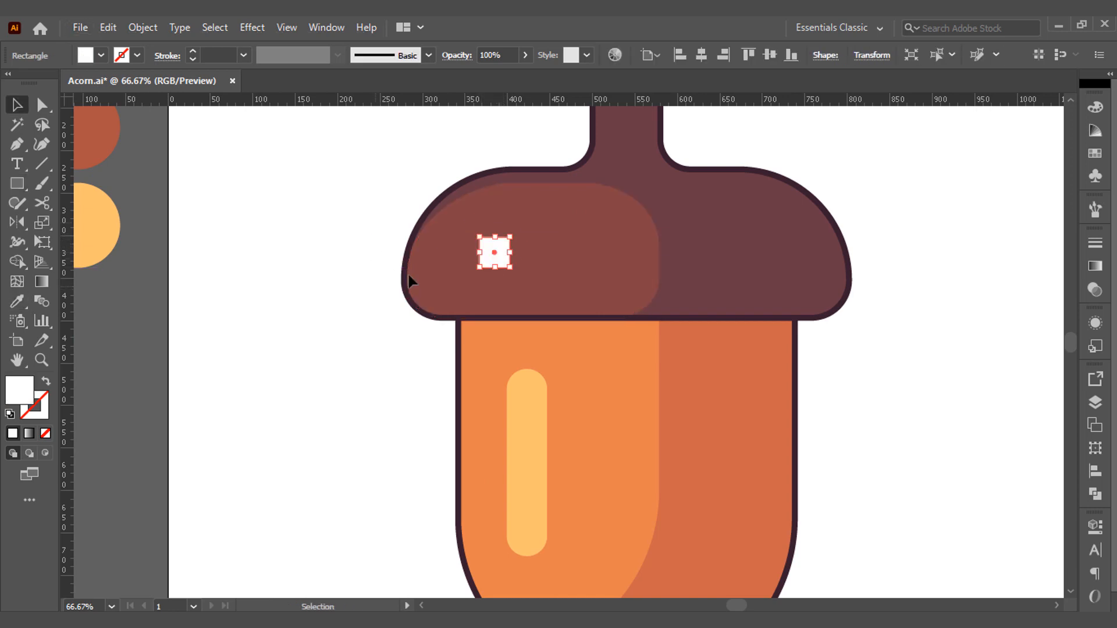
# Rotate the white square into a diamond, duplicate it into five scattered diamonds on the cap's lighter section, and group them.
pyautogui.moveTo(516, 281); pyautogui.dragTo(612, 300)
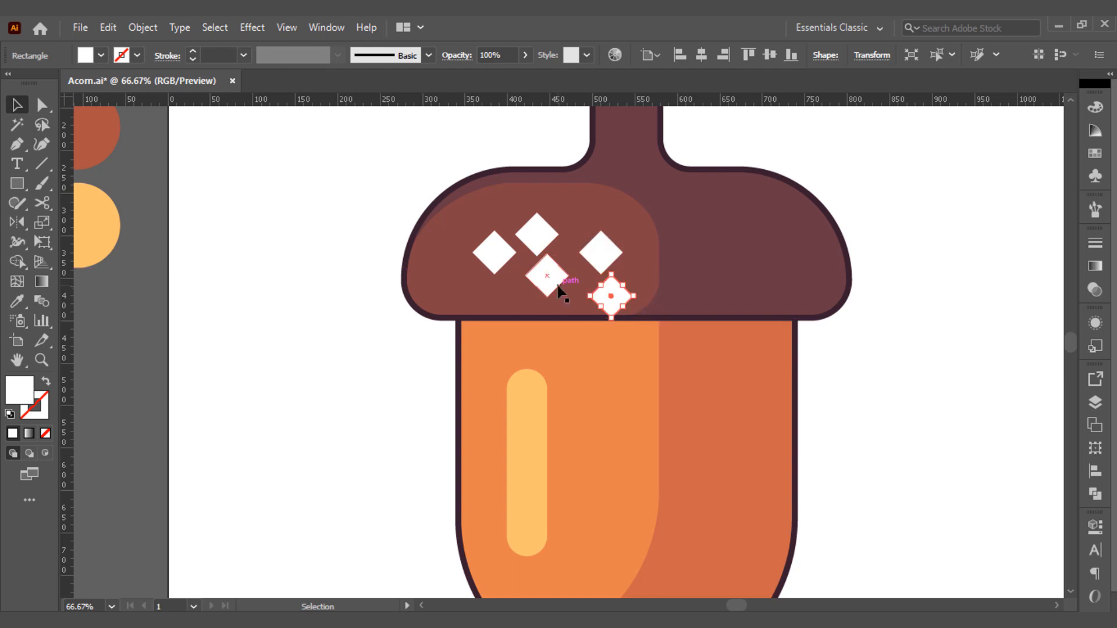
pyautogui.keyDown('shift'); pyautogui.click(556, 285); pyautogui.keyUp('shift')
pyautogui.keyDown('shift'); pyautogui.click(536, 234); pyautogui.keyUp('shift')
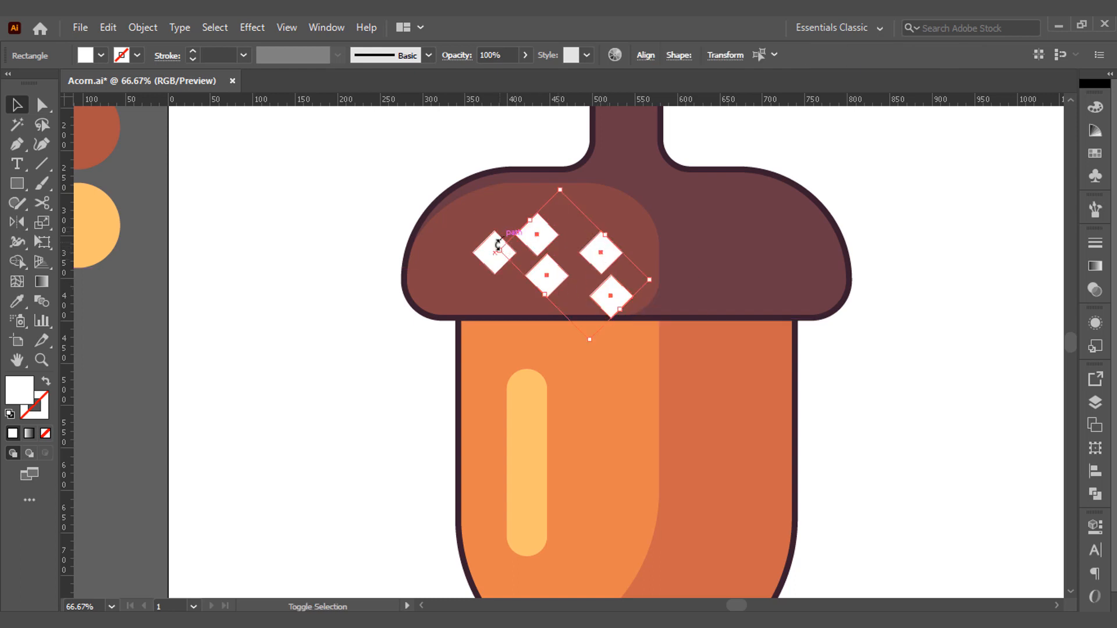
pyautogui.keyDown('shift'); pyautogui.click(493, 255); pyautogui.keyUp('shift')
pyautogui.rightClick(489, 260)
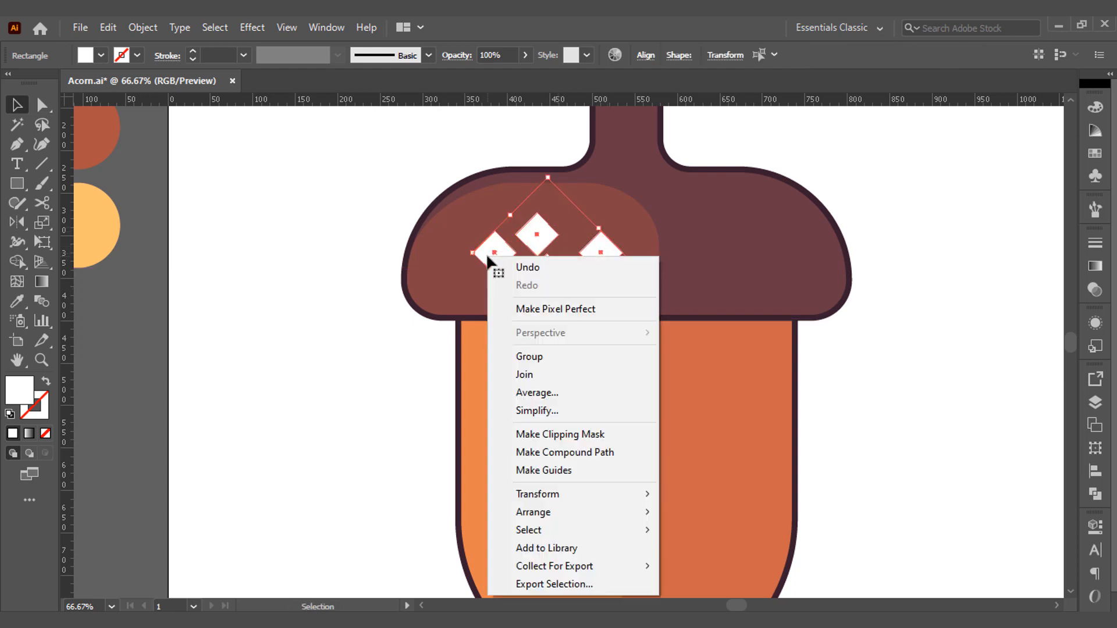
pyautogui.click(539, 355)
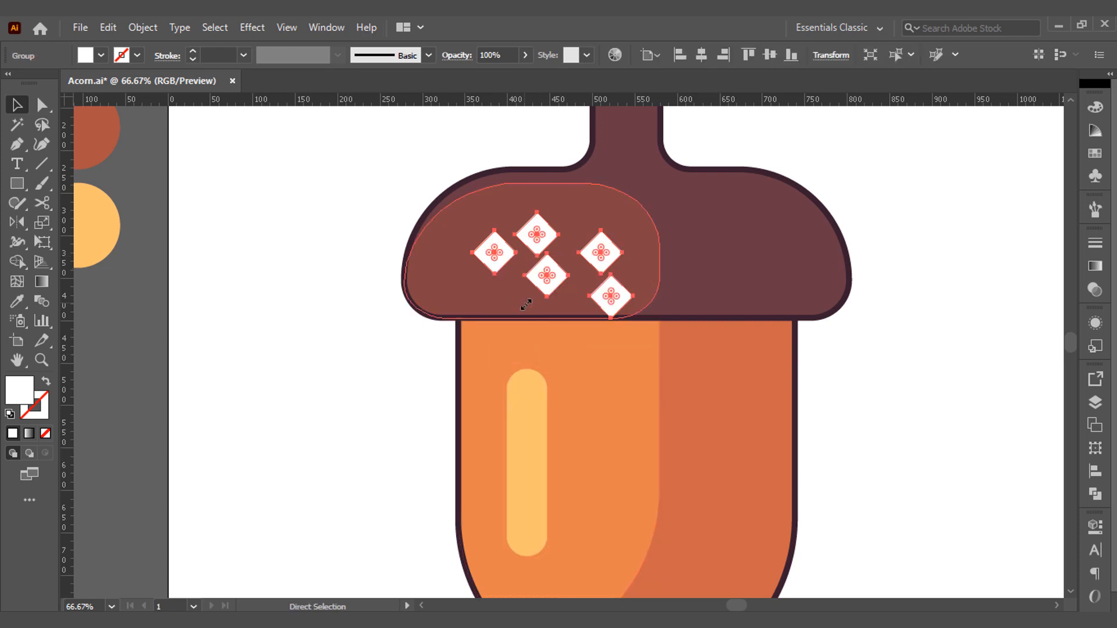
# Color the diamond group with the reddish-brown palette swatch, shrink it slightly and position it on the upper left of the cap.
pyautogui.hotkey('ctrl', '0')
pyautogui.press('i')
pyautogui.click(296, 180)
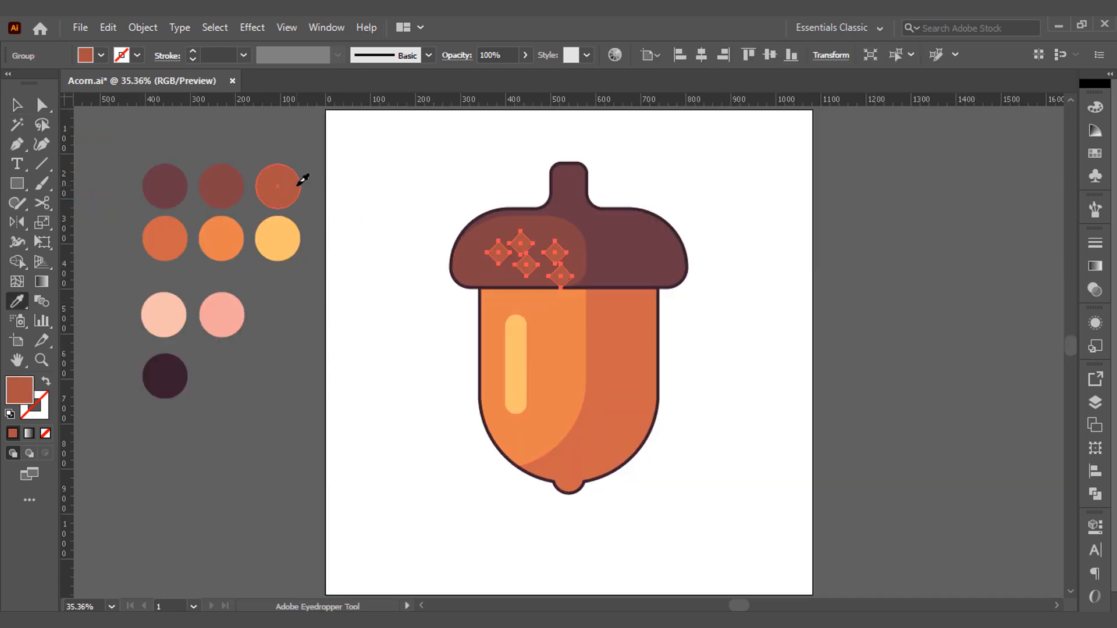
pyautogui.press('v')
pyautogui.moveTo(517, 245); pyautogui.dragTo(512, 233)
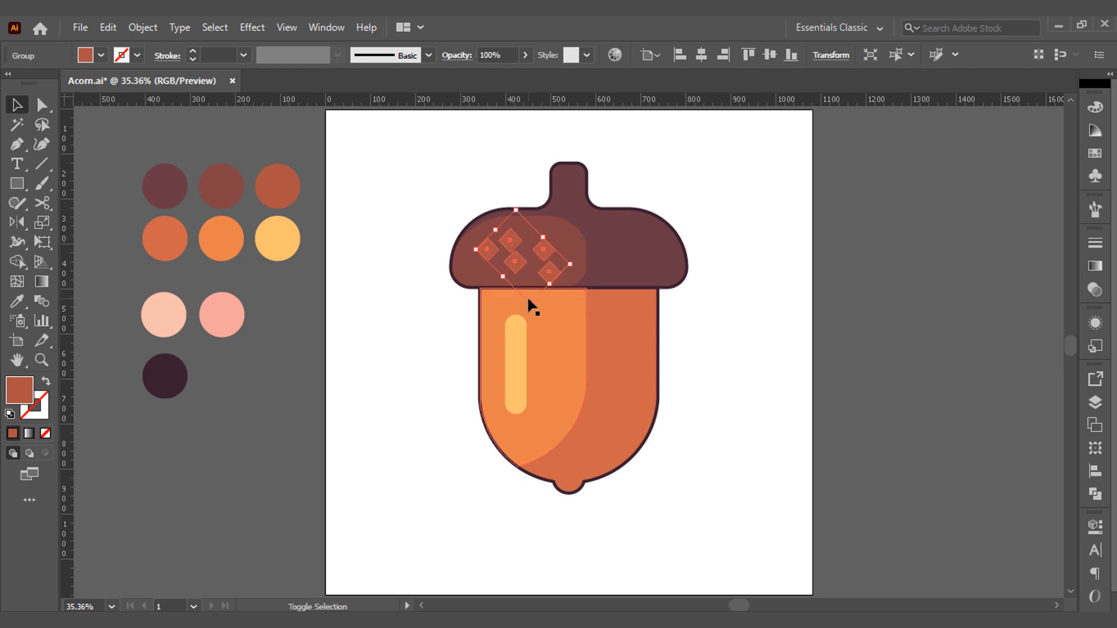
pyautogui.click(719, 285)
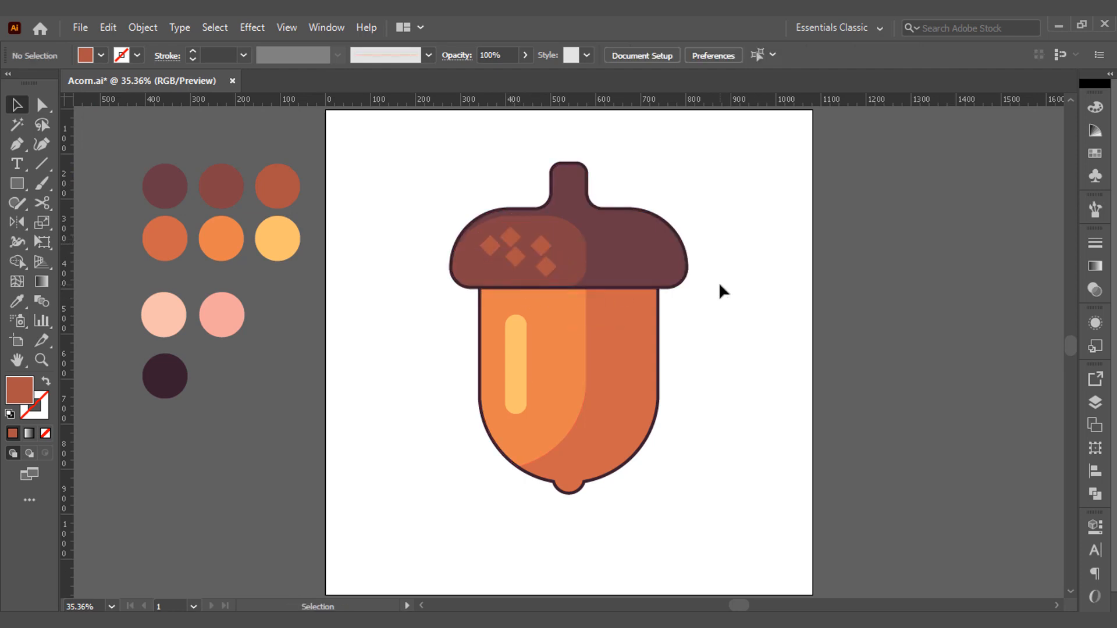
# Fine-tune the corner rounding at the upper left of the cap's lighter section.
pyautogui.click(577, 246)
pyautogui.press('a')
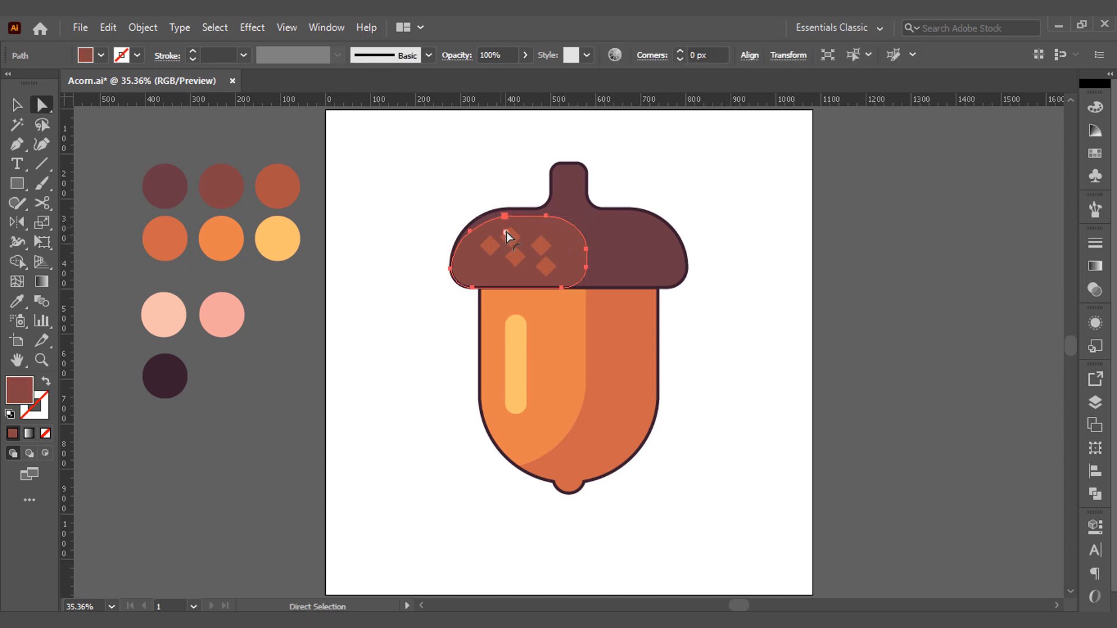
pyautogui.press('v')
pyautogui.click(818, 247)
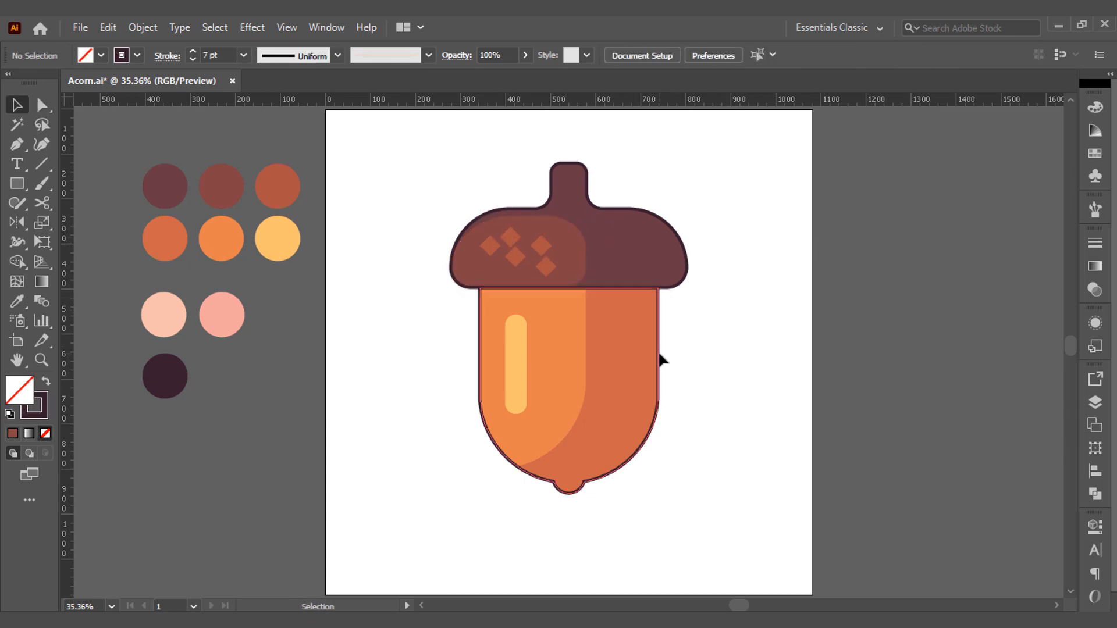
# Copy the acorn body's outline, paste it in front, and offset the copy up and to the left.
pyautogui.click(659, 357)
pyautogui.click(109, 27)
pyautogui.click(140, 105)
pyautogui.click(108, 28)
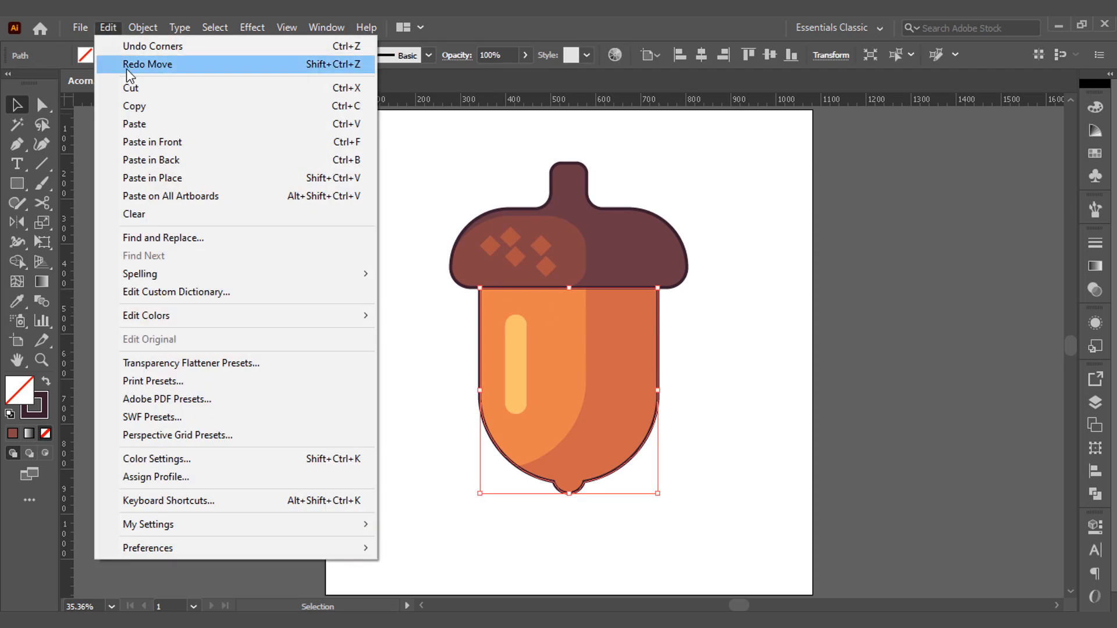
pyautogui.click(152, 142)
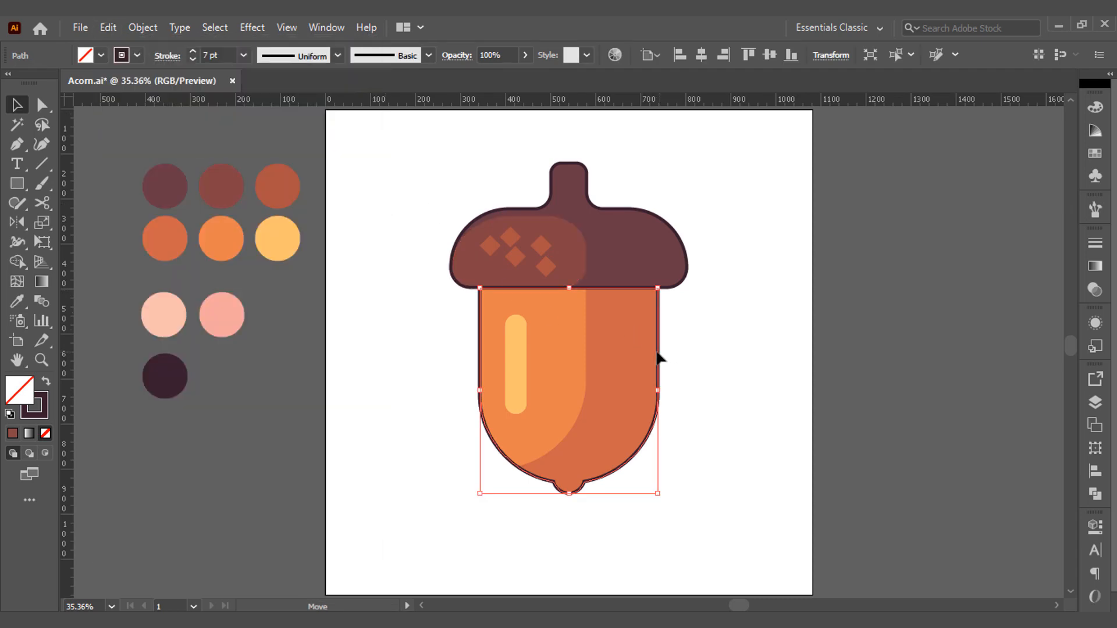
pyautogui.moveTo(659, 356); pyautogui.dragTo(643, 348)
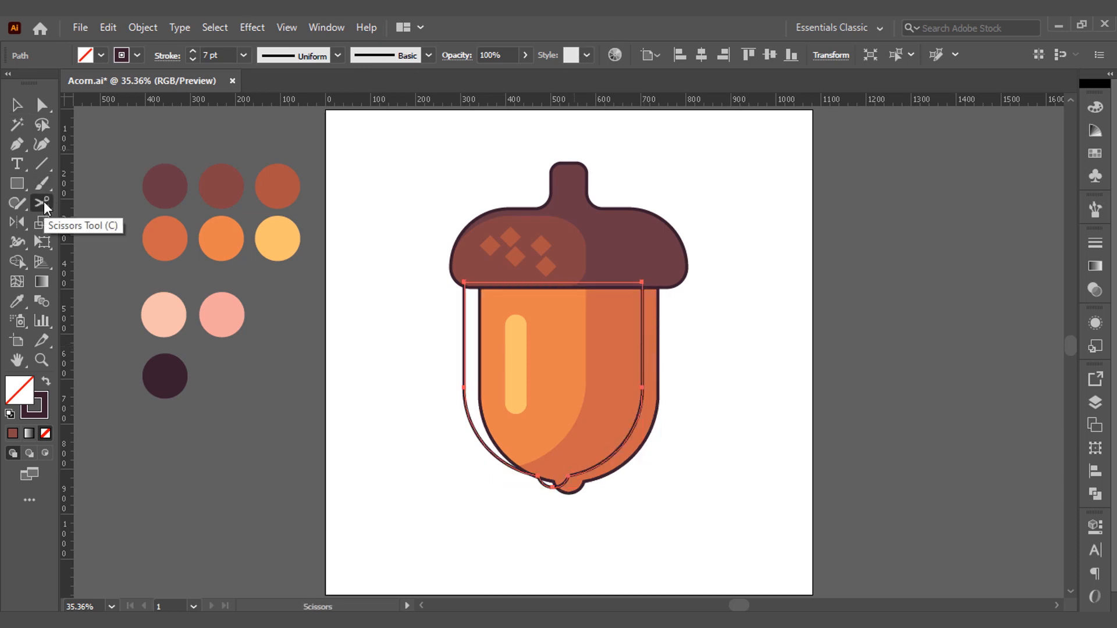
# Cut the offset outline at two points along its right side and delete everything except the segment between them.
pyautogui.click(44, 201)
pyautogui.click(642, 329)
pyautogui.click(616, 451)
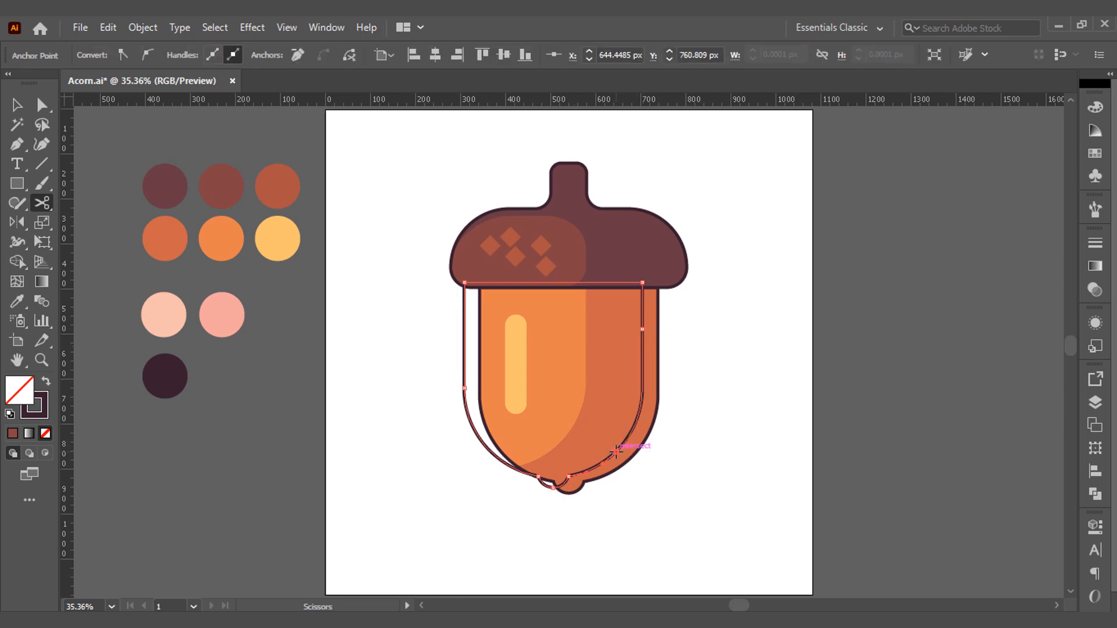
pyautogui.press('v')
pyautogui.click(466, 384)
pyautogui.click(466, 383)
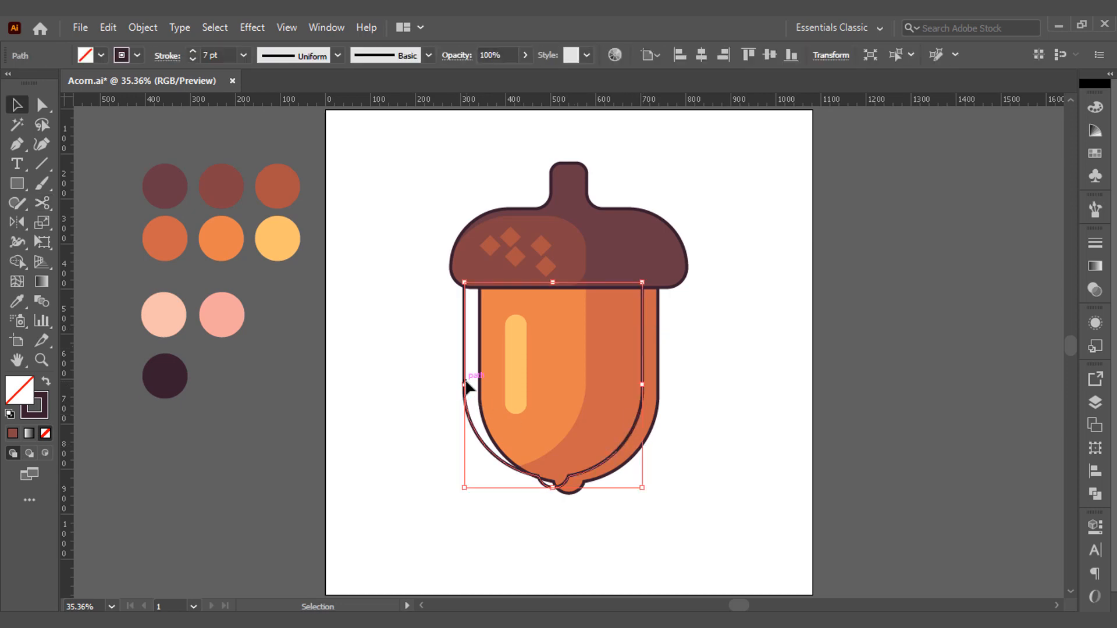
pyautogui.press('Delete')
# Set the remaining curved line's stroke to the dark orange palette color and darken it to a reddish brown.
pyautogui.click(637, 396)
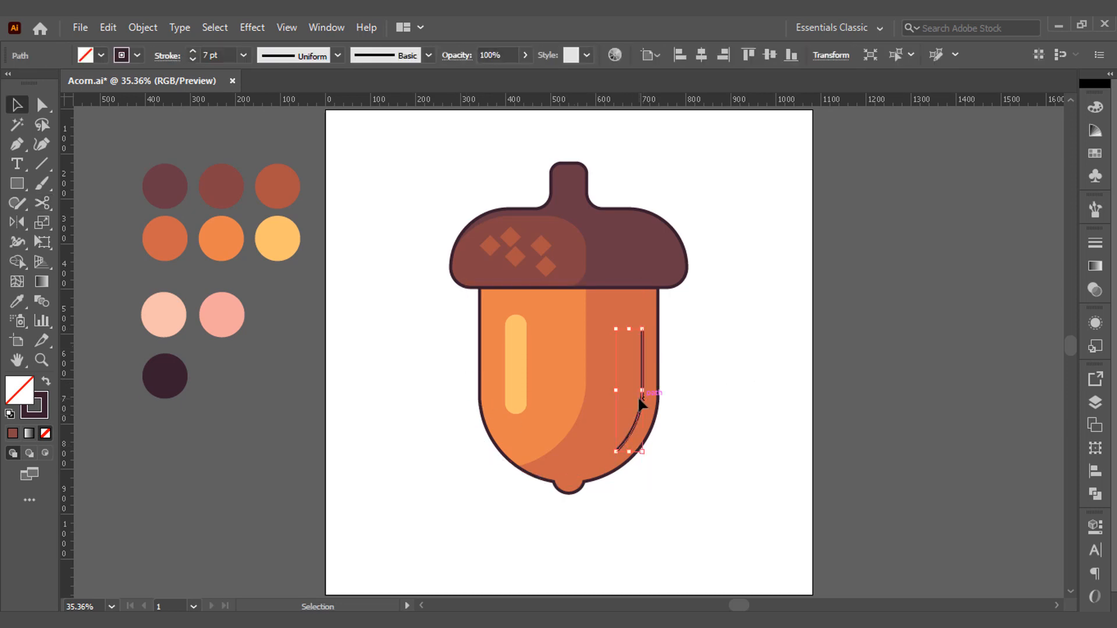
pyautogui.click(17, 301)
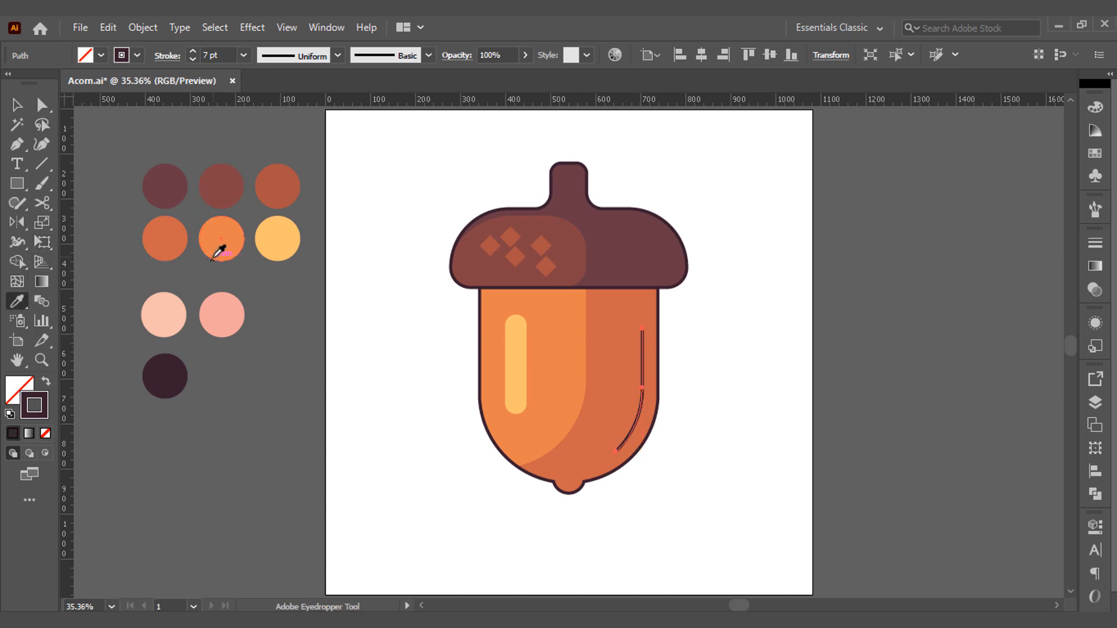
pyautogui.keyDown('shift'); pyautogui.click(185, 247); pyautogui.keyUp('shift')
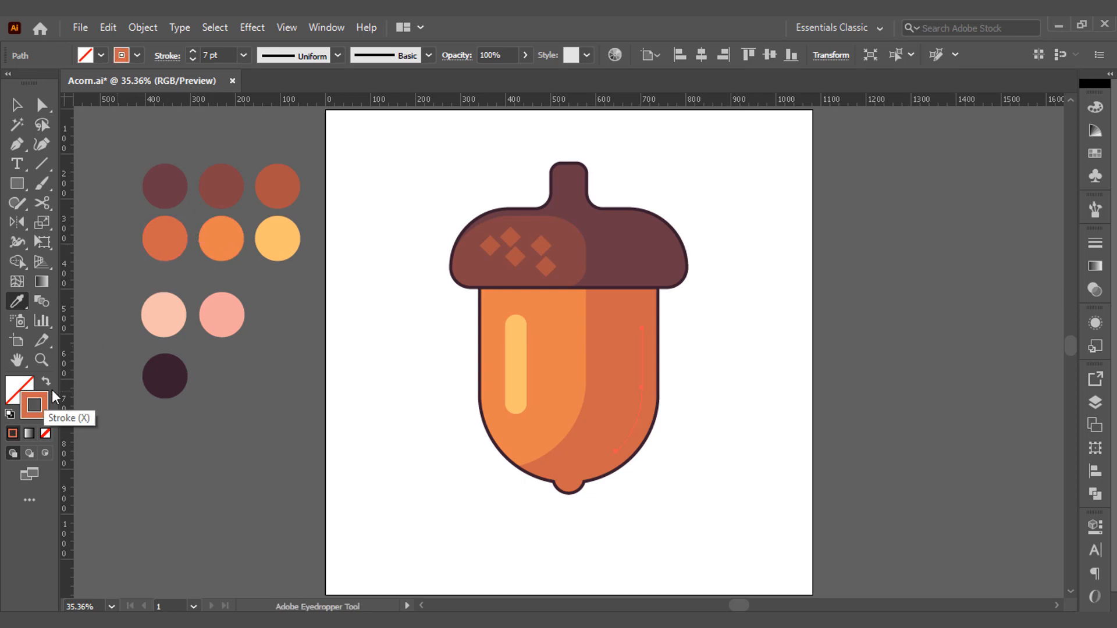
pyautogui.doubleClick(42, 401)
pyautogui.moveTo(543, 288)
pyautogui.mouseDown()
pyautogui.moveTo(531, 262)
pyautogui.moveTo(536, 282)
pyautogui.mouseUp()
pyautogui.click(756, 225)
pyautogui.press('v')
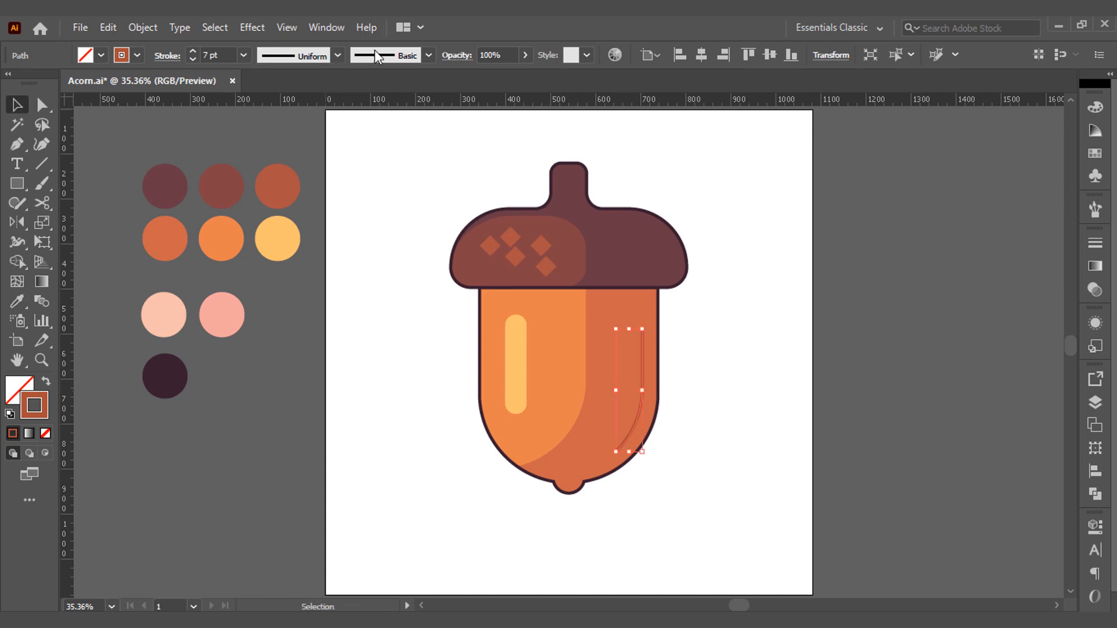
# Give the curved line an elliptical width profile tapered at both ends and a 15 pt stroke.
pyautogui.click(337, 55)
pyautogui.click(291, 100)
pyautogui.click(194, 52)
pyautogui.click(193, 53)
pyautogui.click(373, 296)
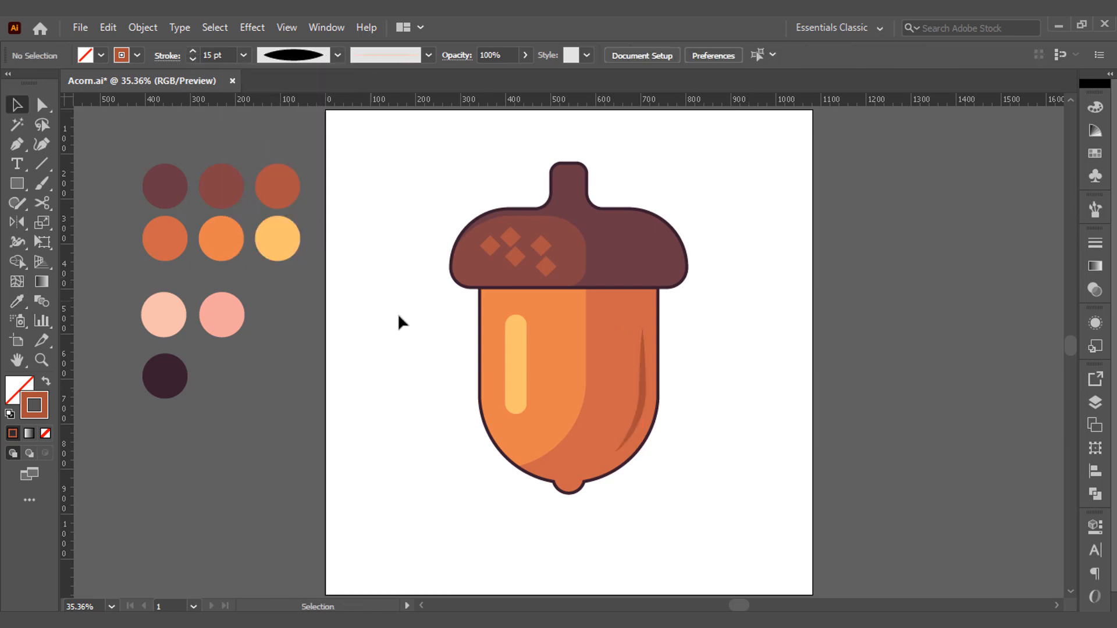
# Draw a vertical line about 168 px long near the middle of the acorn body and copy the curved line's stroke settings onto it.
pyautogui.press('p')
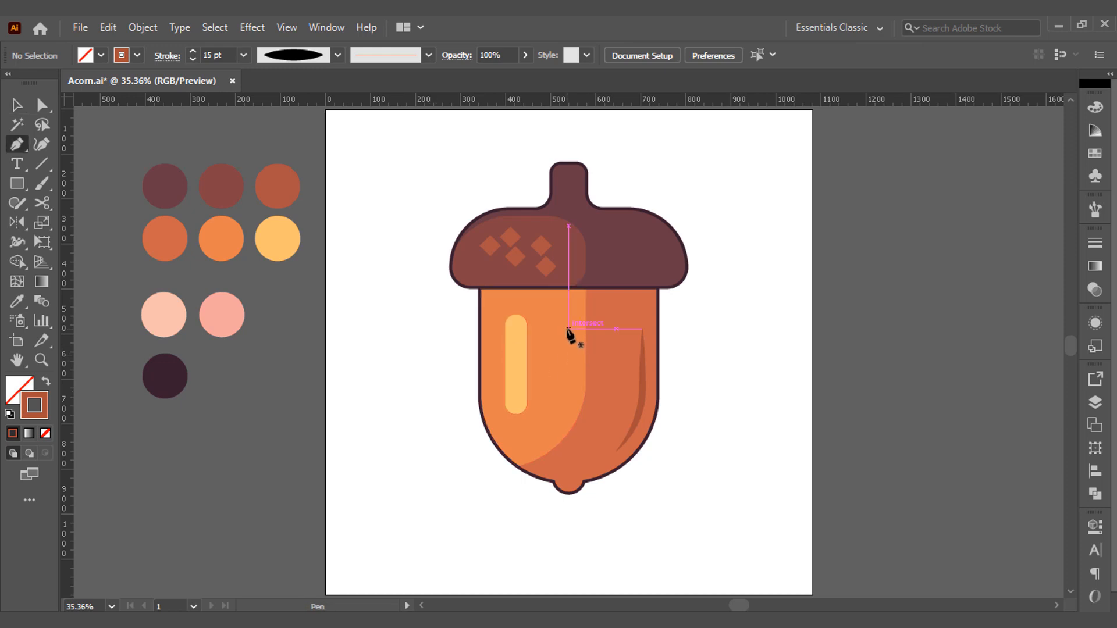
pyautogui.click(567, 315)
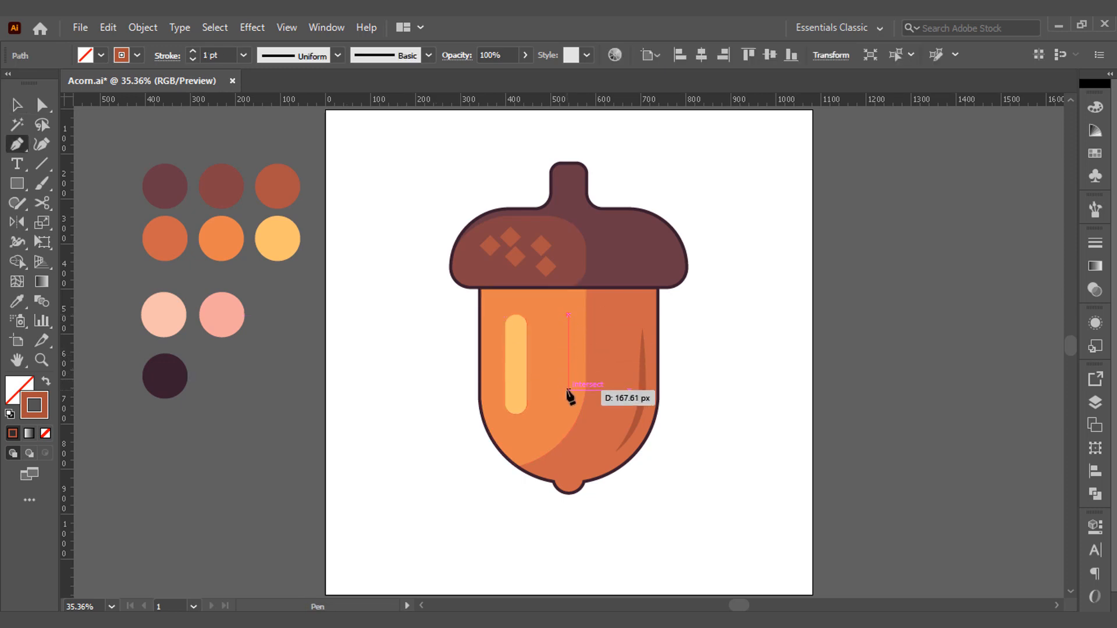
pyautogui.click(568, 388)
pyautogui.press('i')
pyautogui.click(643, 379)
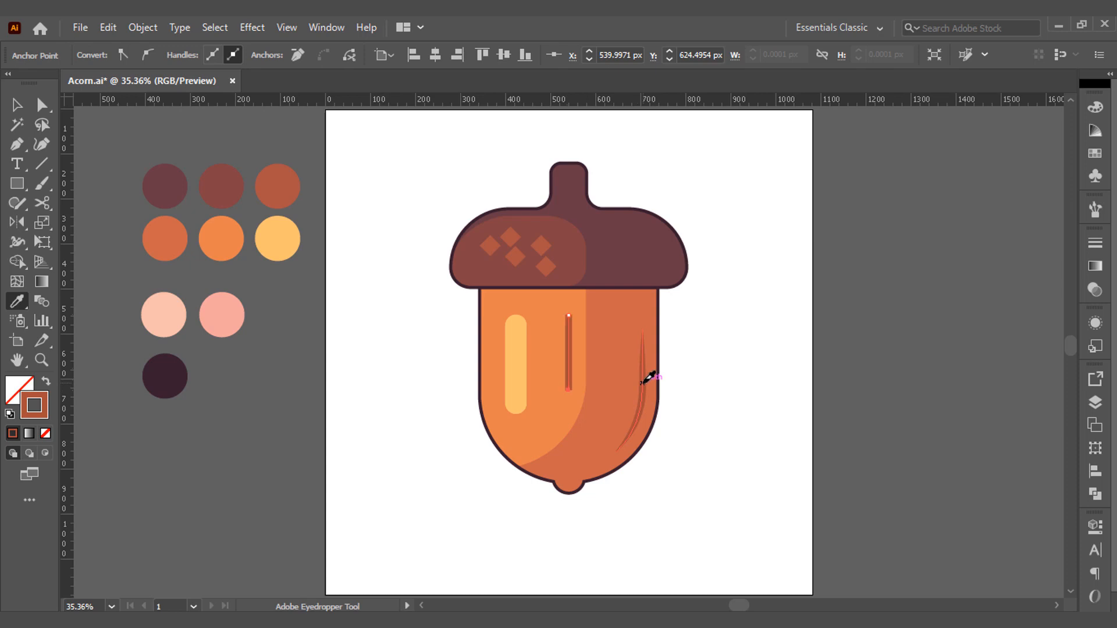
pyautogui.press('v')
pyautogui.click(356, 187)
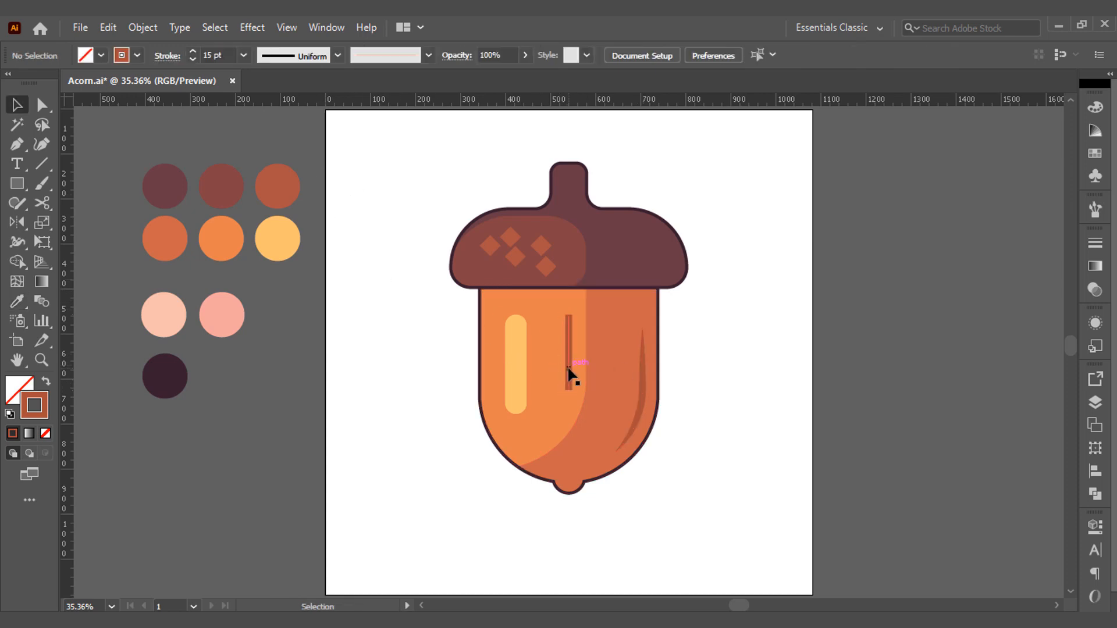
# Apply the tapered elliptical width profile to the vertical line and set its stroke to 10 pt.
pyautogui.click(568, 374)
pyautogui.click(337, 56)
pyautogui.click(292, 104)
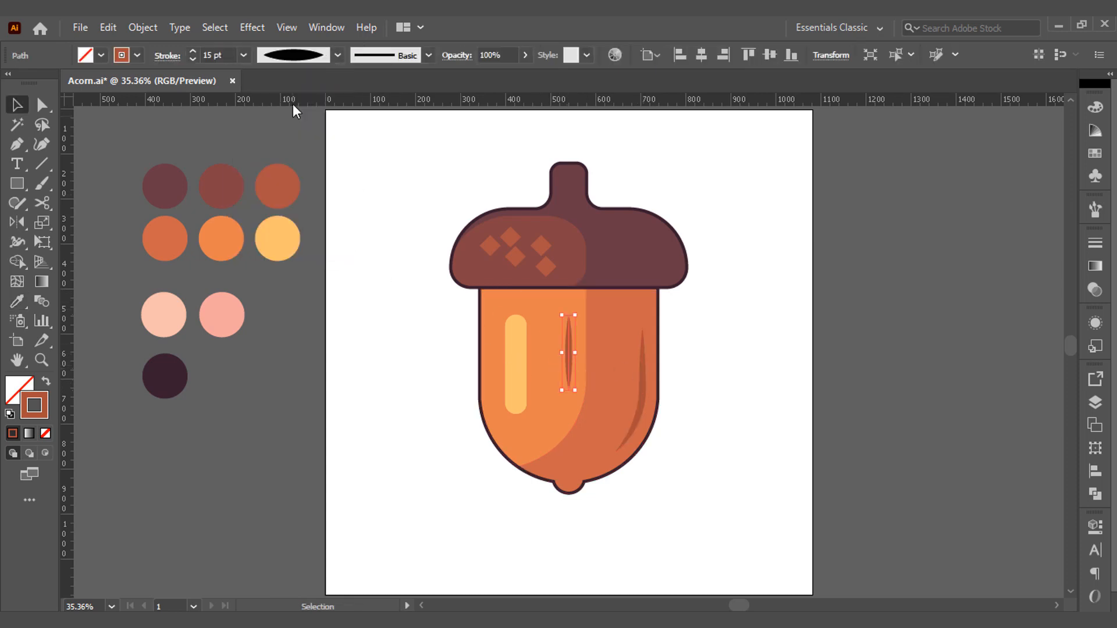
pyautogui.click(377, 314)
pyautogui.click(568, 352)
pyautogui.click(196, 58)
pyautogui.click(195, 59)
pyautogui.click(195, 58)
pyautogui.click(195, 58)
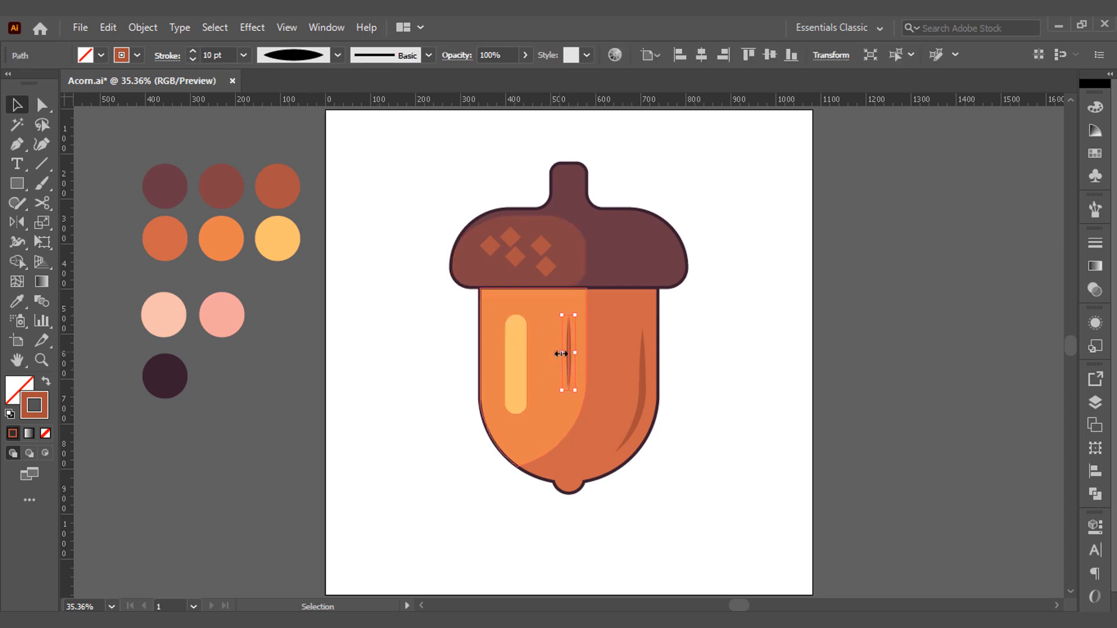
# Recolor the vertical line's stroke with a slightly darker, muted shade of the body's light orange.
pyautogui.press('i')
pyautogui.click(547, 351)
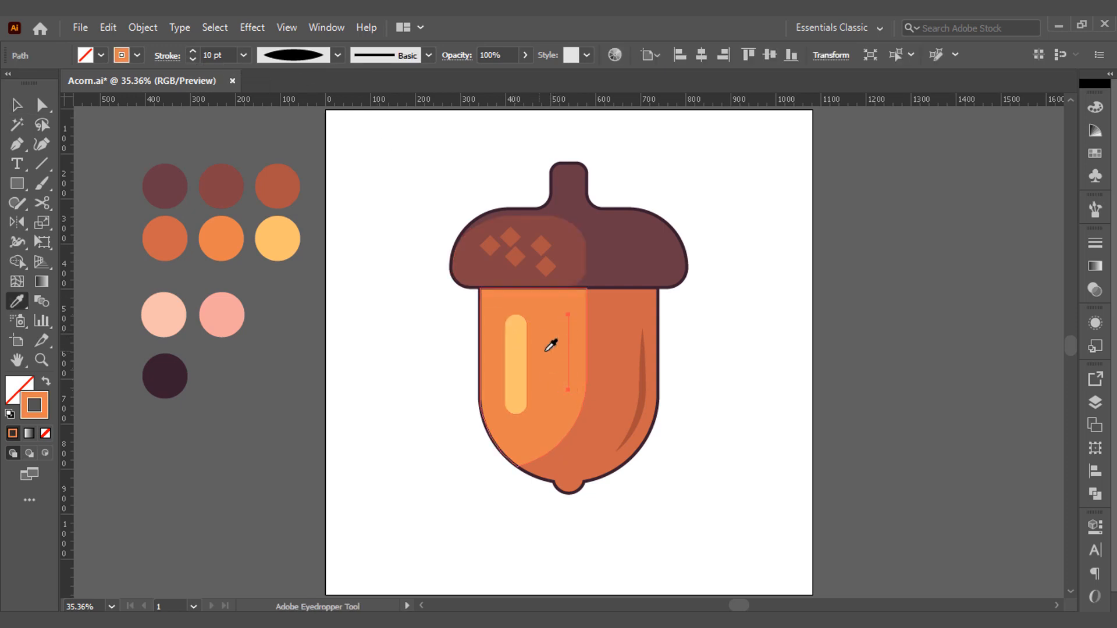
pyautogui.doubleClick(35, 407)
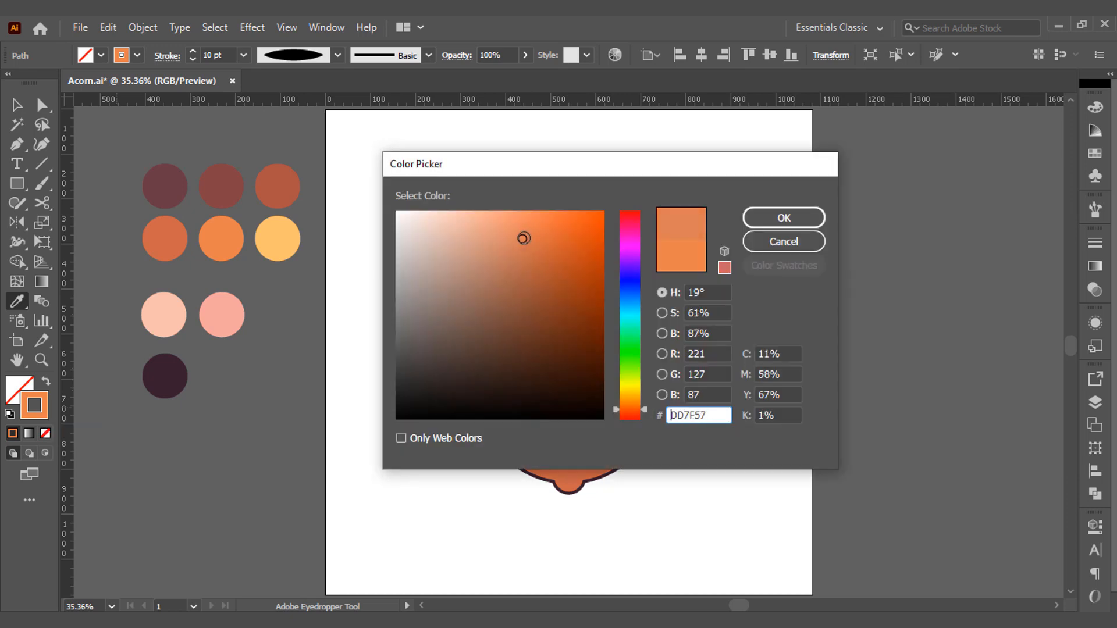
pyautogui.moveTo(525, 238); pyautogui.dragTo(523, 264)
pyautogui.click(805, 219)
pyautogui.hotkey('ctrl', 'shift', 'a')
# Draw a rectangle covering the whole artboard and fill it with the light peach palette swatch.
pyautogui.press('m')
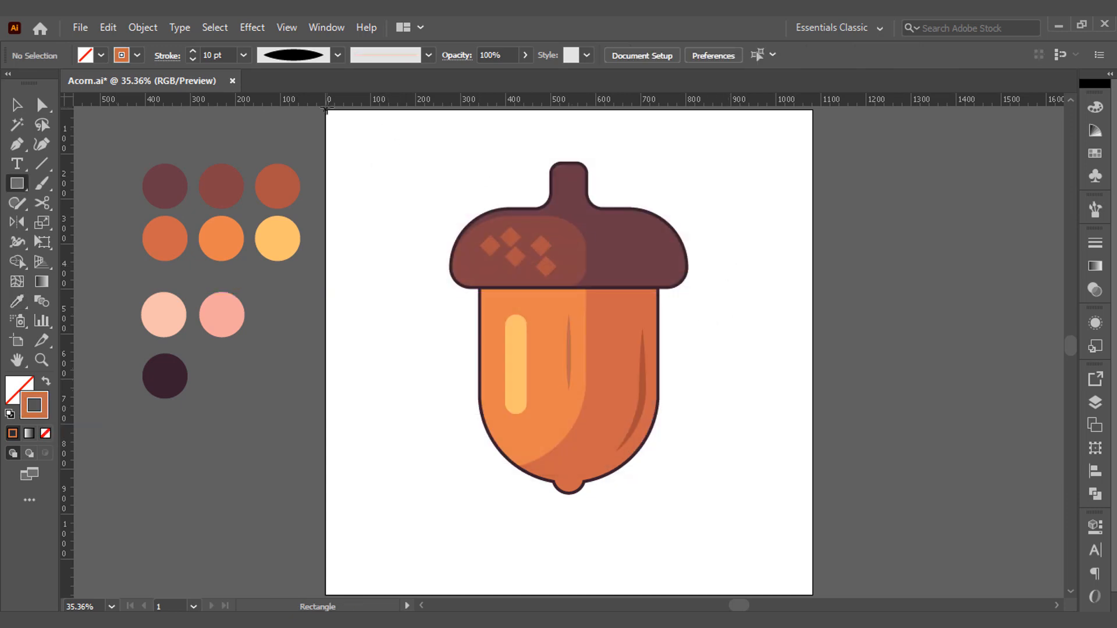
pyautogui.moveTo(327, 111)
pyautogui.mouseDown()
pyautogui.moveTo(739, 578)
pyautogui.moveTo(813, 594)
pyautogui.mouseUp()
pyautogui.press('i')
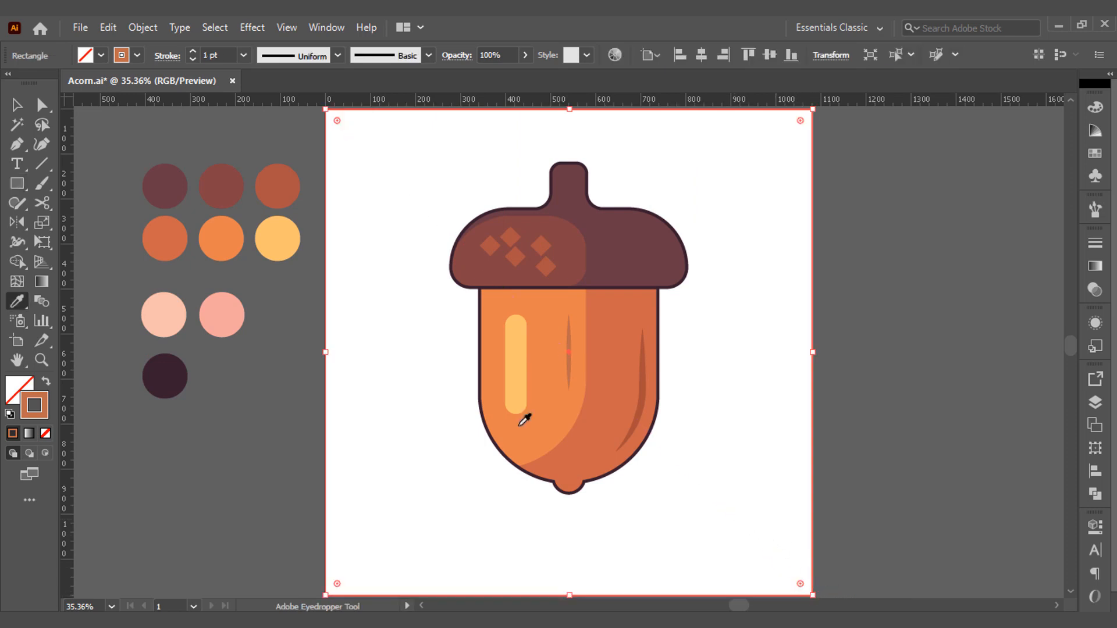
pyautogui.click(175, 313)
pyautogui.press('ctrl')
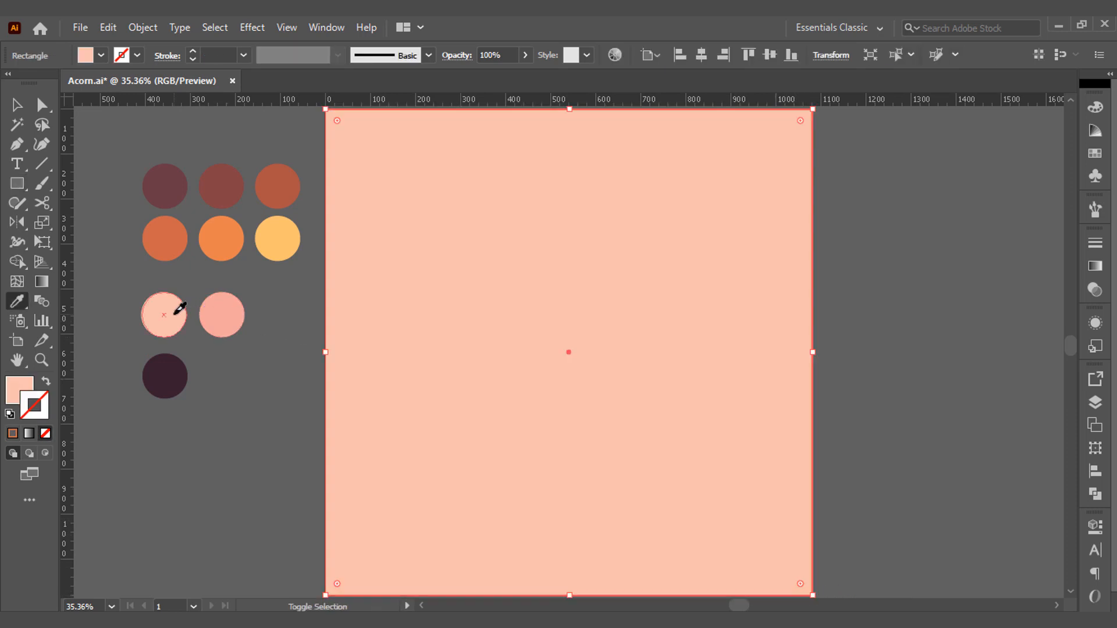
# Send the peach background rectangle behind all the acorn artwork.
pyautogui.press('v')
pyautogui.rightClick(402, 309)
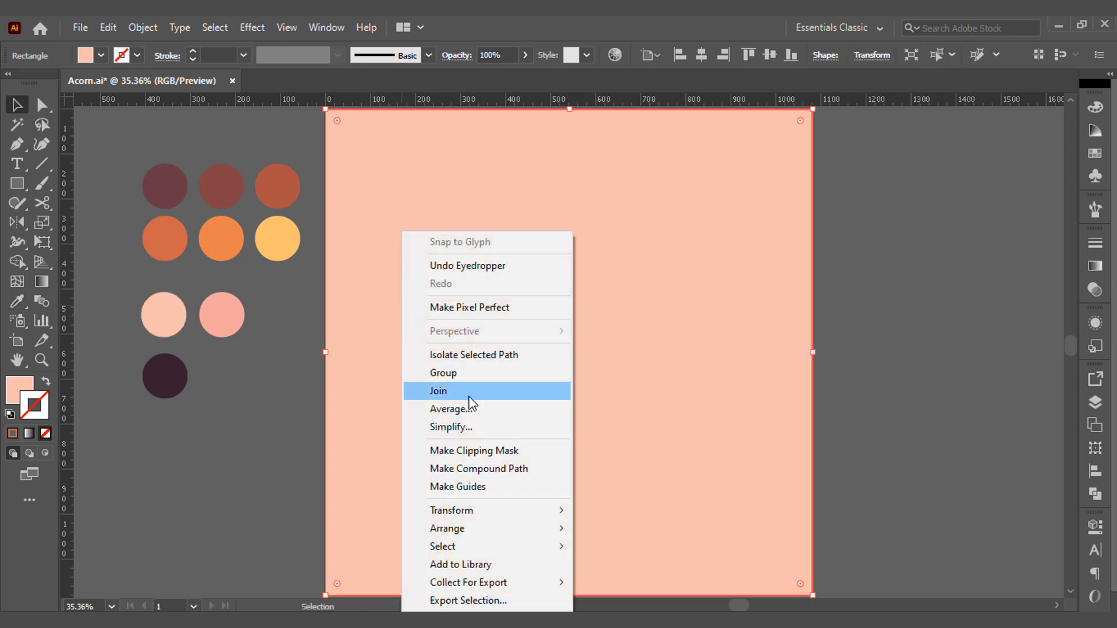
pyautogui.moveTo(543, 528)
pyautogui.click(640, 584)
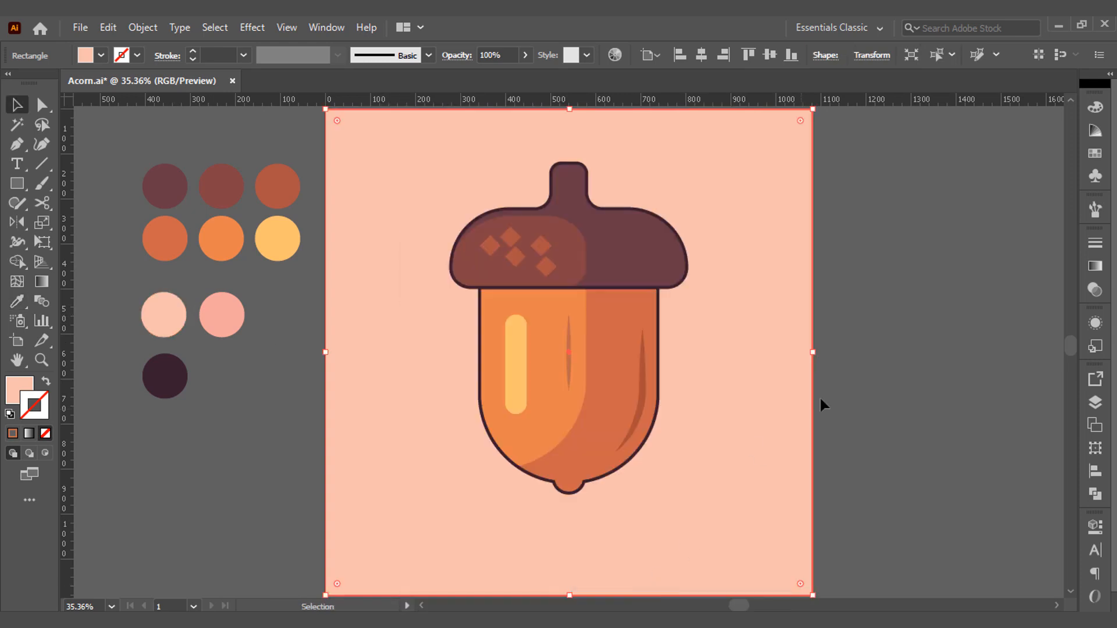
pyautogui.click(879, 243)
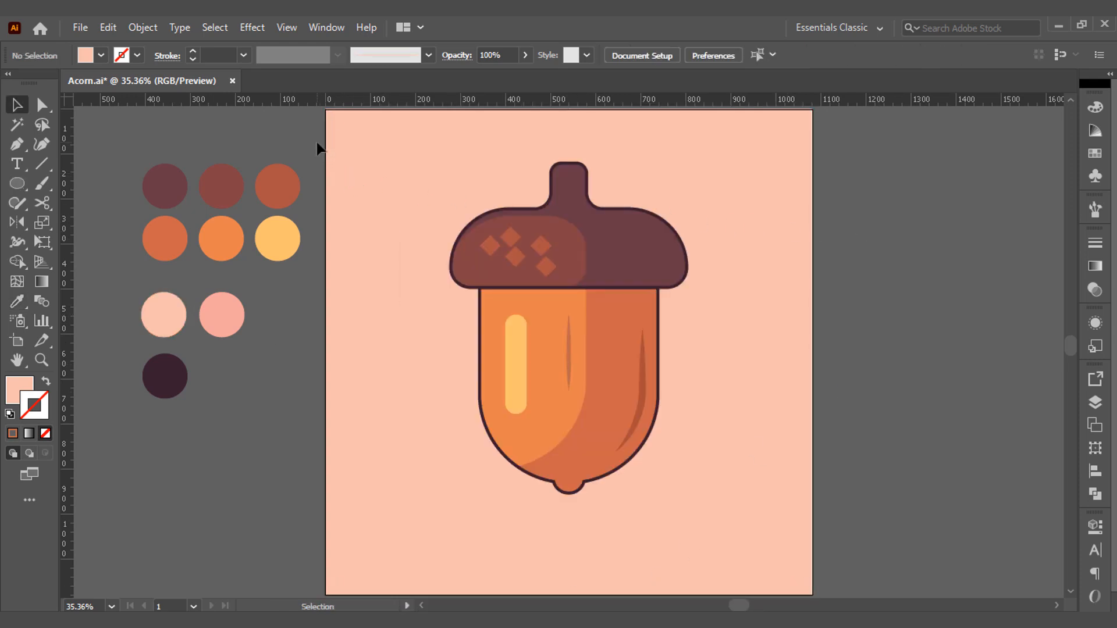
# Group all the acorn artwork, leaving the peach background rectangle out of the group.
pyautogui.moveTo(318, 142); pyautogui.dragTo(731, 529)
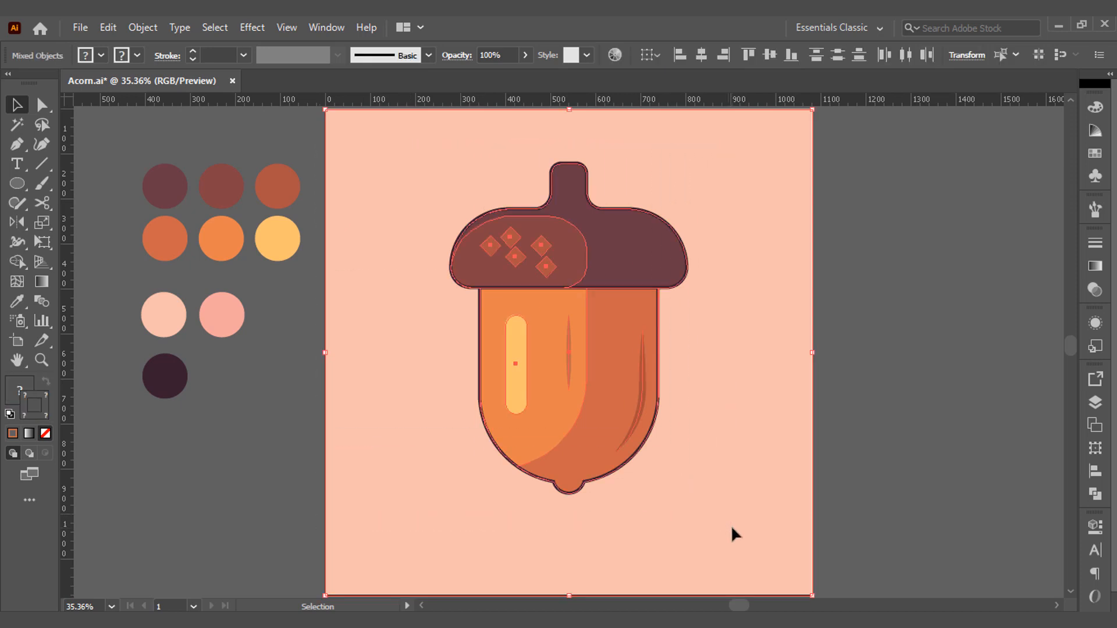
pyautogui.keyDown('shift'); pyautogui.click(704, 447); pyautogui.keyUp('shift')
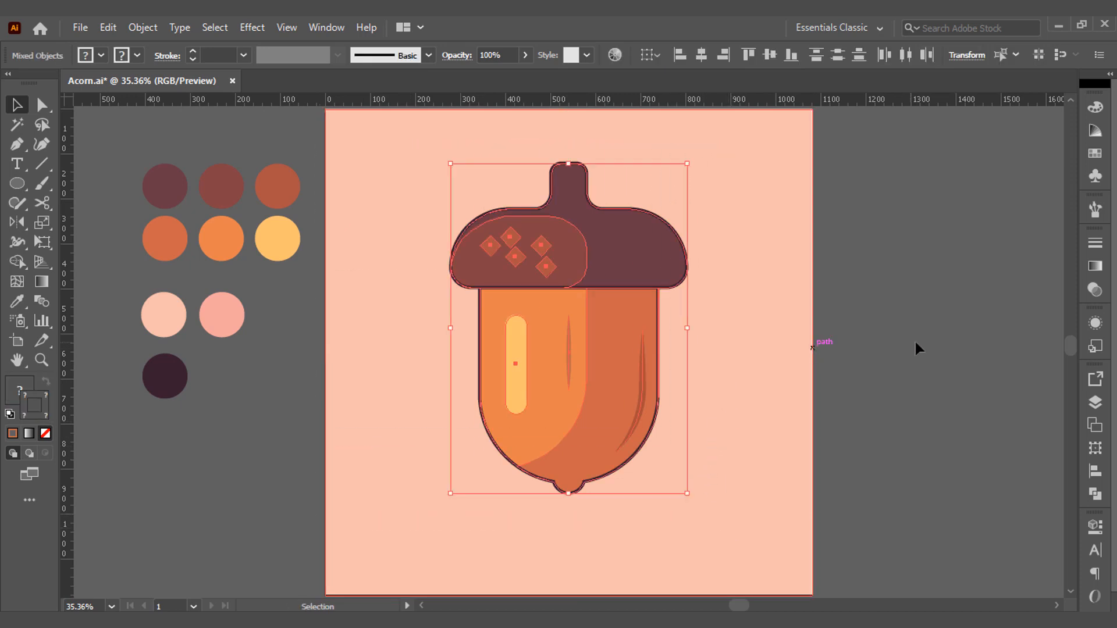
pyautogui.rightClick(630, 257)
pyautogui.click(721, 380)
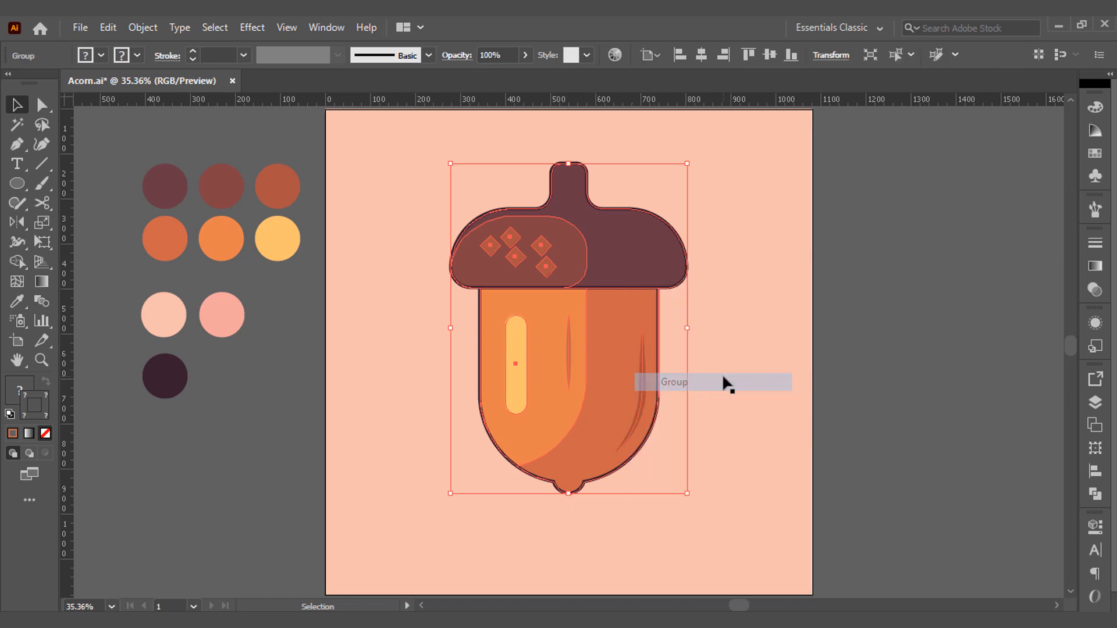
pyautogui.click(842, 338)
# Draw a large circle over the acorn, slightly taller than it, and fill it with the pink palette swatch.
pyautogui.click(16, 183)
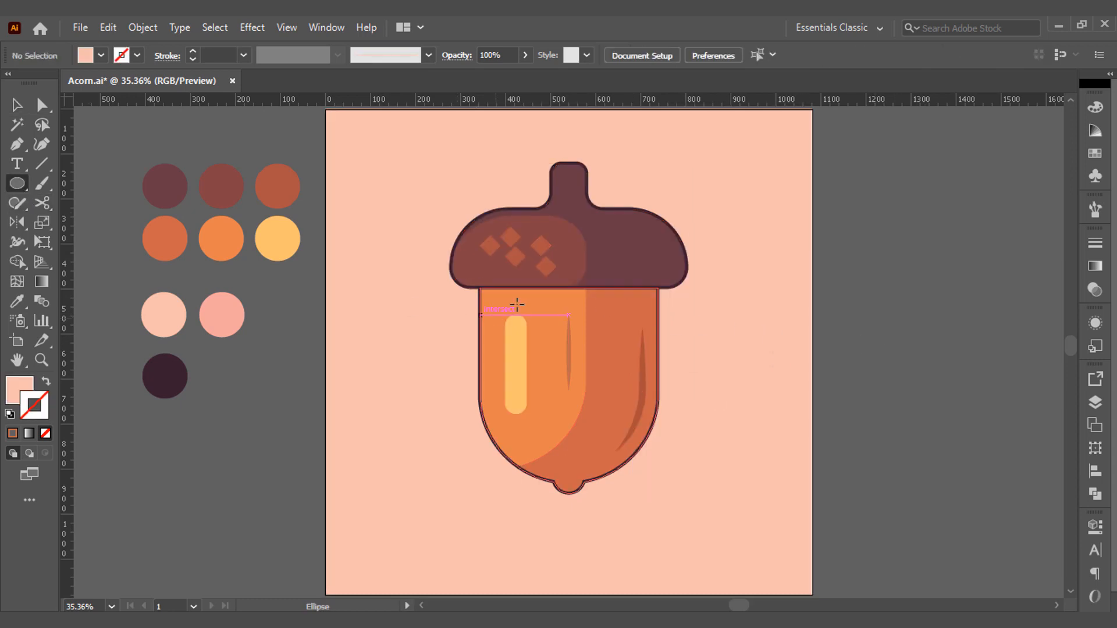
pyautogui.moveTo(584, 345)
pyautogui.mouseDown()
pyautogui.moveTo(679, 441)
pyautogui.moveTo(669, 377)
pyautogui.moveTo(728, 489)
pyautogui.moveTo(698, 494)
pyautogui.mouseUp()
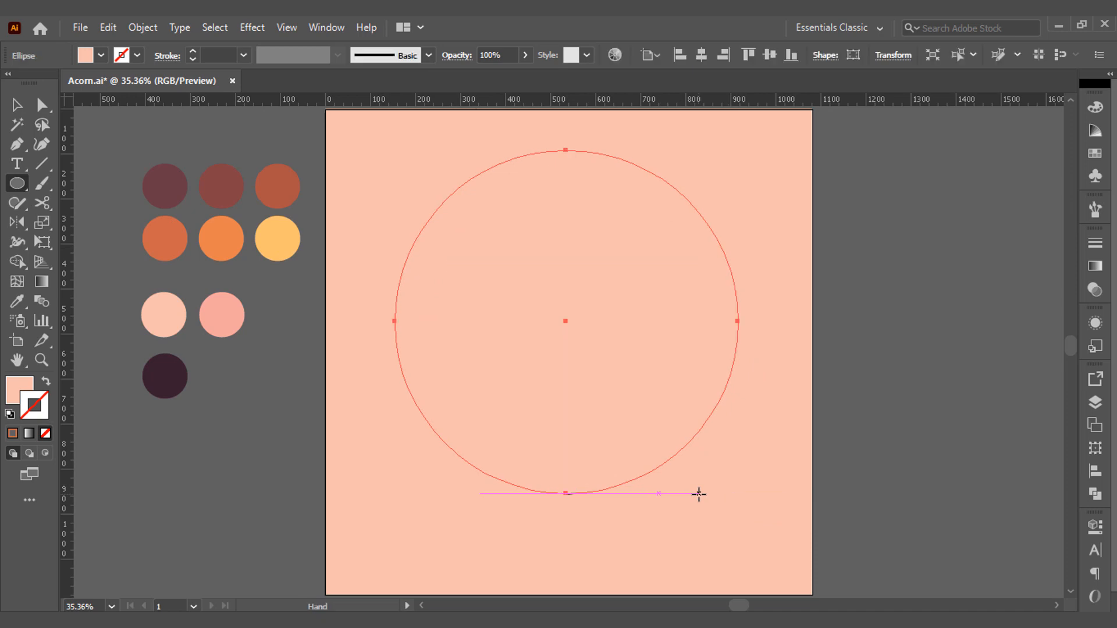
pyautogui.press('i')
pyautogui.click(219, 314)
pyautogui.press('v')
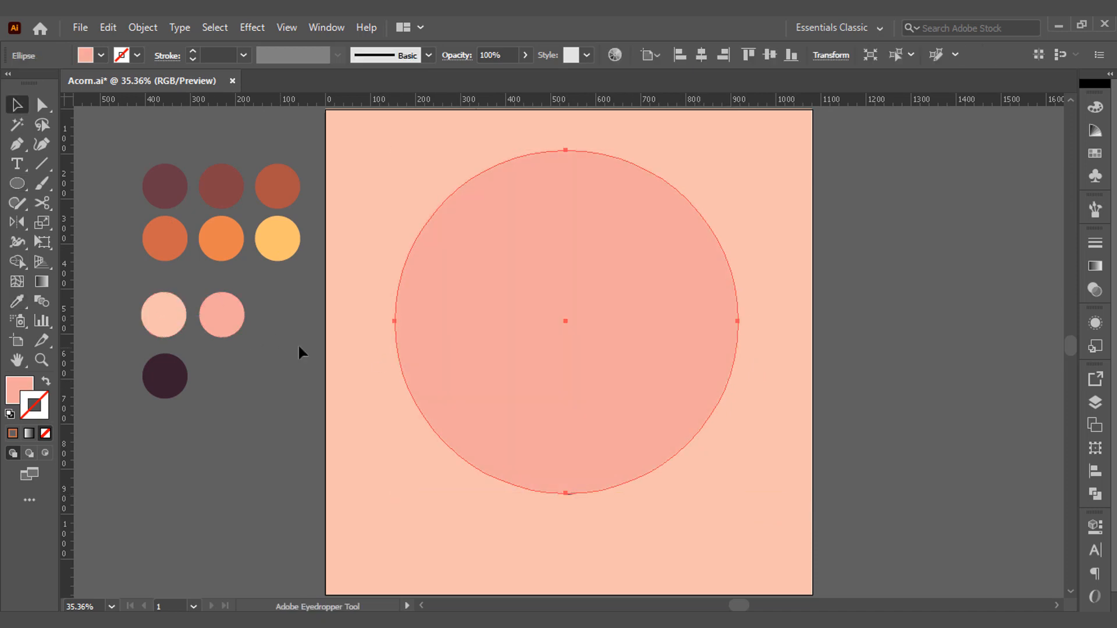
# Send the pink circle backward so it sits between the acorn and the peach background.
pyautogui.rightClick(512, 391)
pyautogui.moveTo(637, 532)
pyautogui.click(728, 565)
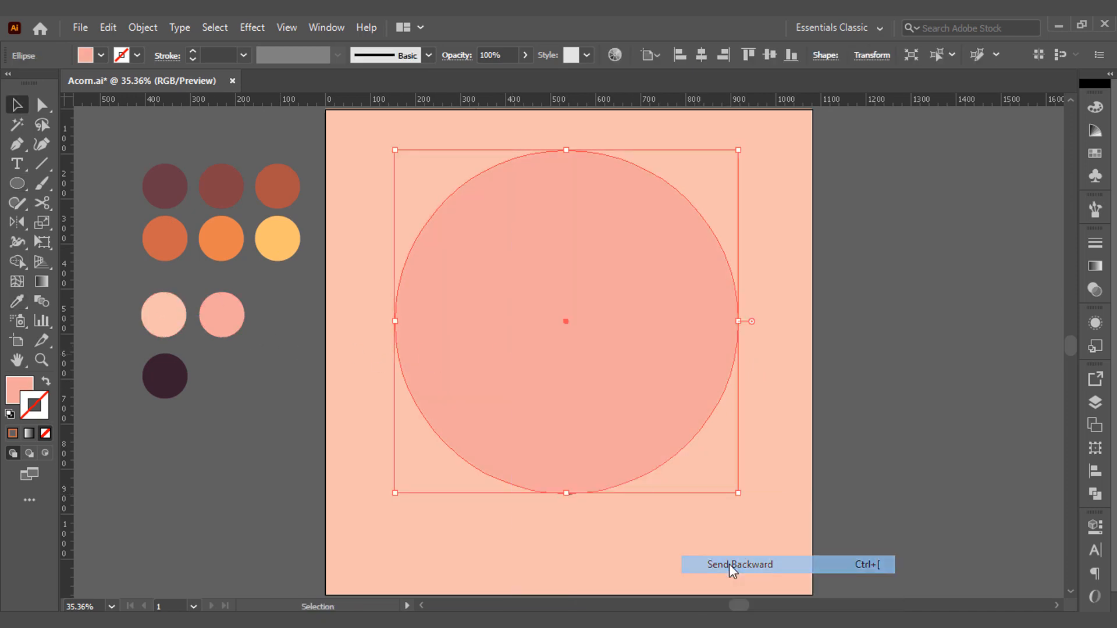
pyautogui.click(844, 439)
# Align the acorn, pink circle and peach background rectangle to a common horizontal center.
pyautogui.moveTo(821, 285); pyautogui.dragTo(407, 378)
pyautogui.click(701, 57)
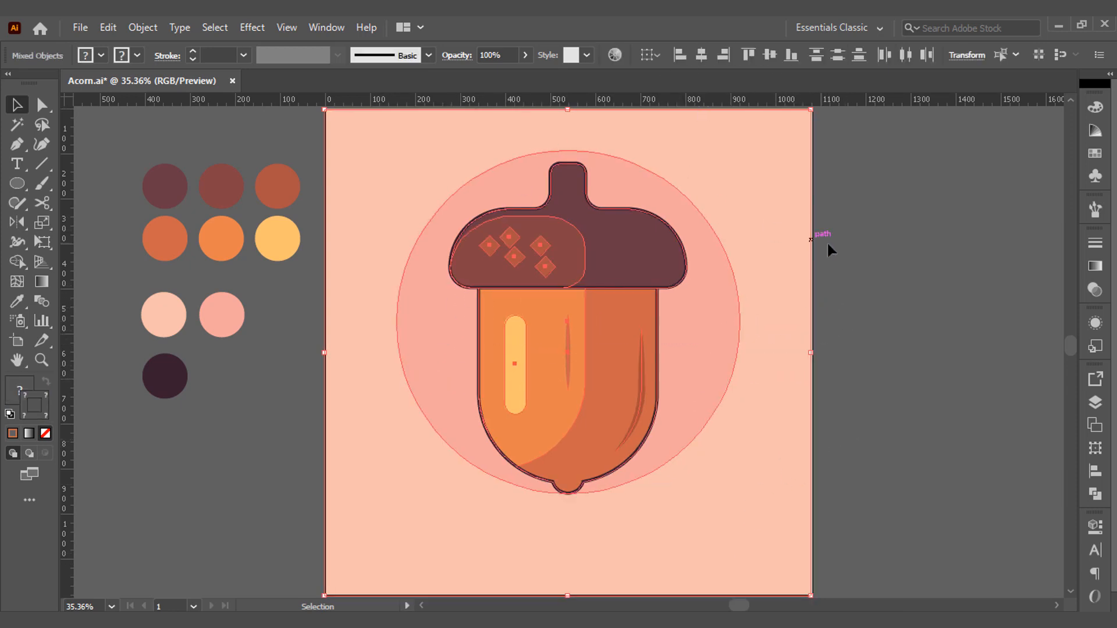
pyautogui.click(830, 274)
pyautogui.click(783, 339)
pyautogui.hotkey('ctrl', '2')
# Group the acorn with the pink circle and center the group vertically on the peach background.
pyautogui.moveTo(812, 287); pyautogui.dragTo(643, 343)
pyautogui.hotkey('ctrl', 'g')
pyautogui.keyDown('shift'); pyautogui.click(753, 249); pyautogui.keyUp('shift')
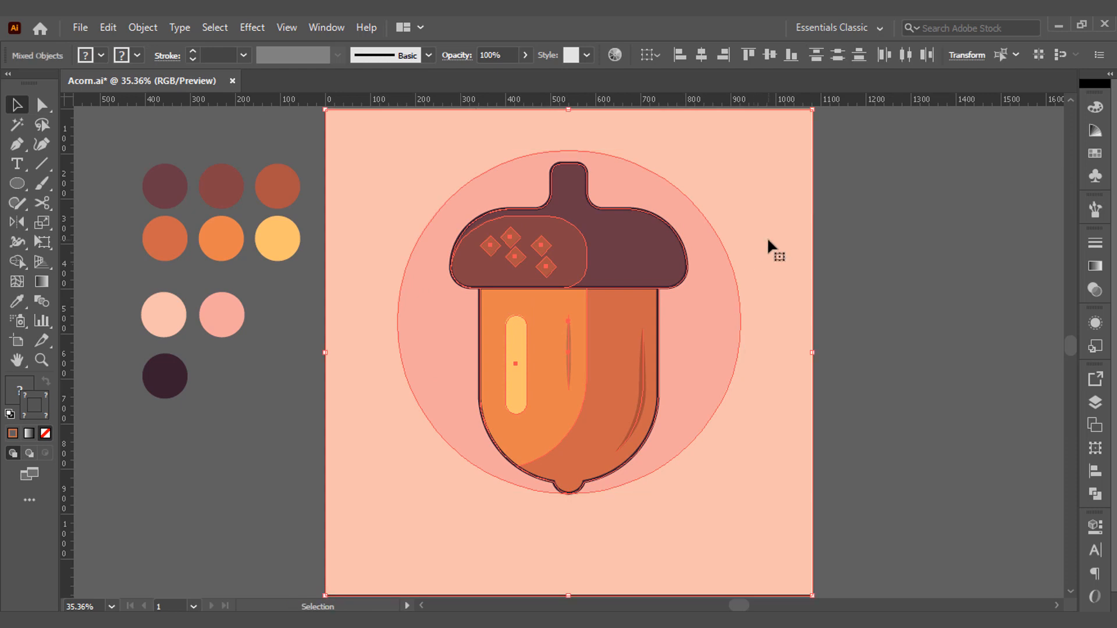
pyautogui.click(769, 57)
pyautogui.click(835, 220)
# Draw a small square near the pink circle's upper-right edge and fill it with the dark outline color, without a stroke.
pyautogui.press('m')
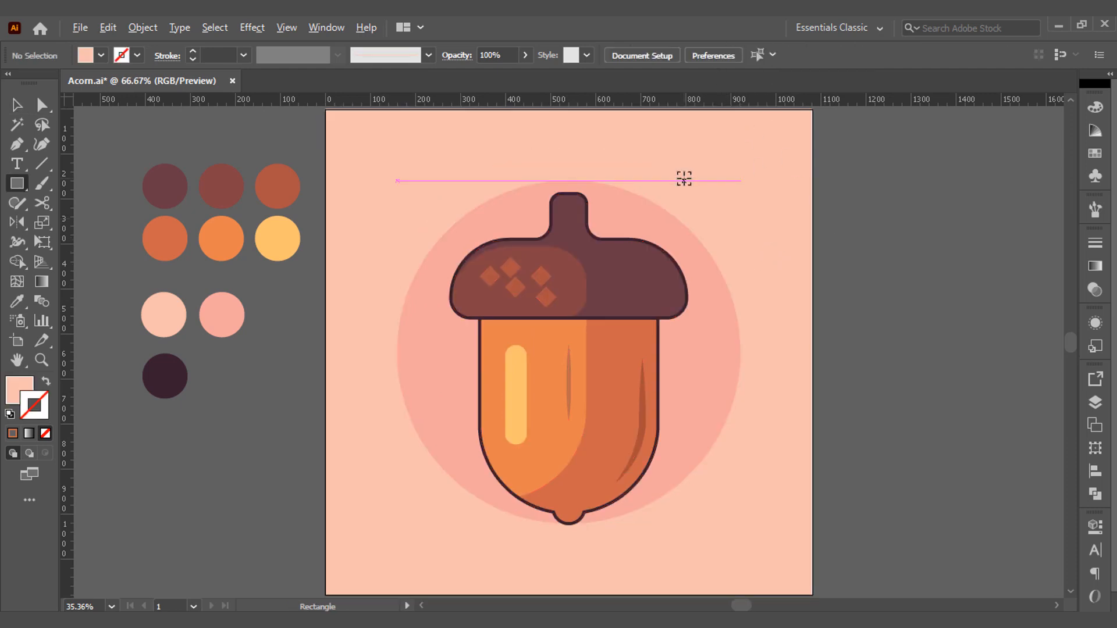
pyautogui.hotkey('ctrl', '1')
pyautogui.moveTo(598, 266); pyautogui.dragTo(636, 303)
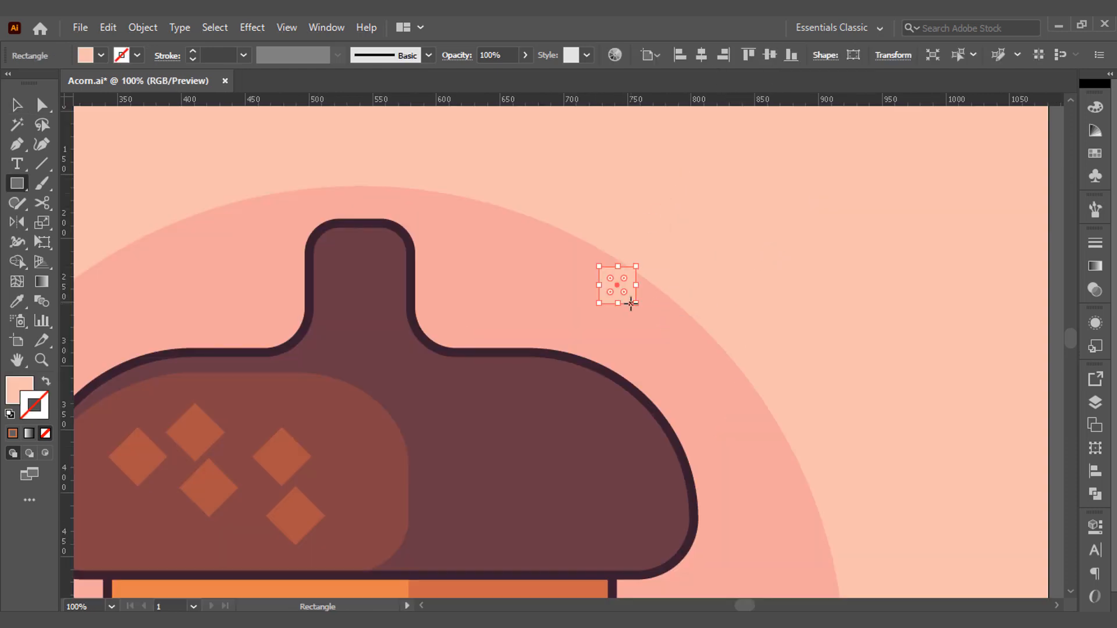
pyautogui.press('i')
pyautogui.click(568, 354)
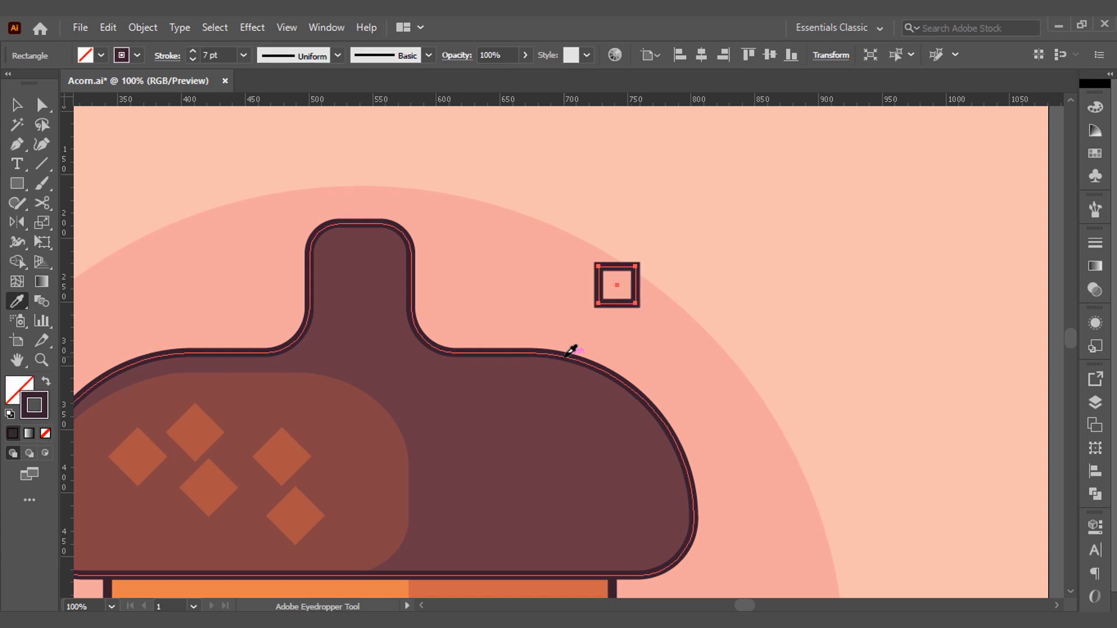
pyautogui.hotkey('shift', 'x')
pyautogui.press('v')
# Apply the Pucker & Bloat effect to the small square, puckering it into a four-pointed sparkle.
pyautogui.hotkey('shift', 'ctrl', 'e')
pyautogui.click(252, 27)
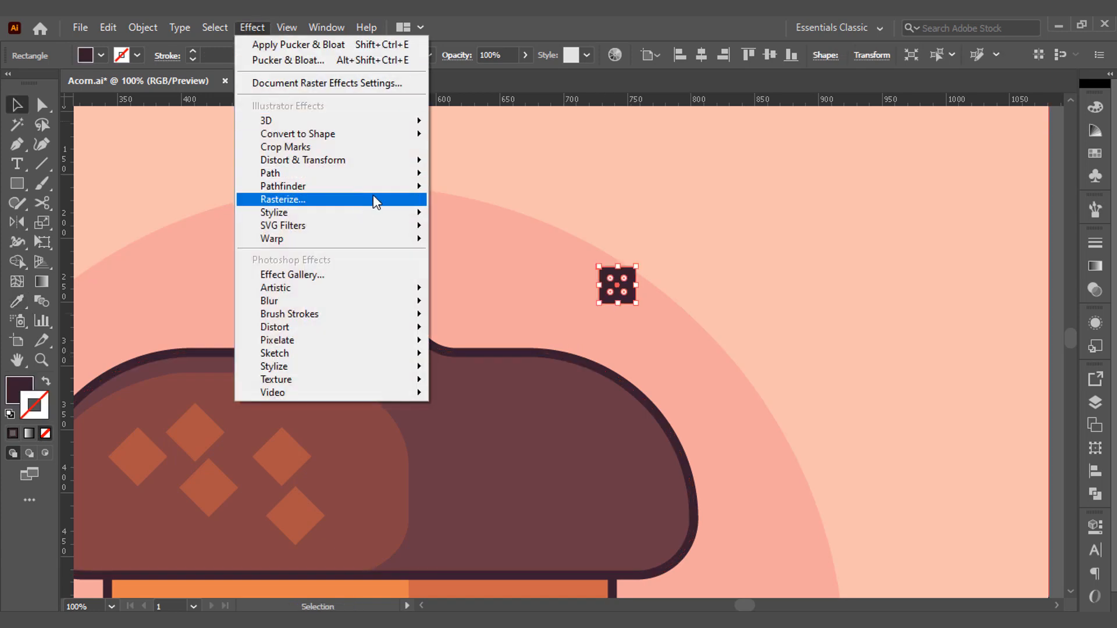
pyautogui.moveTo(402, 160)
pyautogui.click(456, 179)
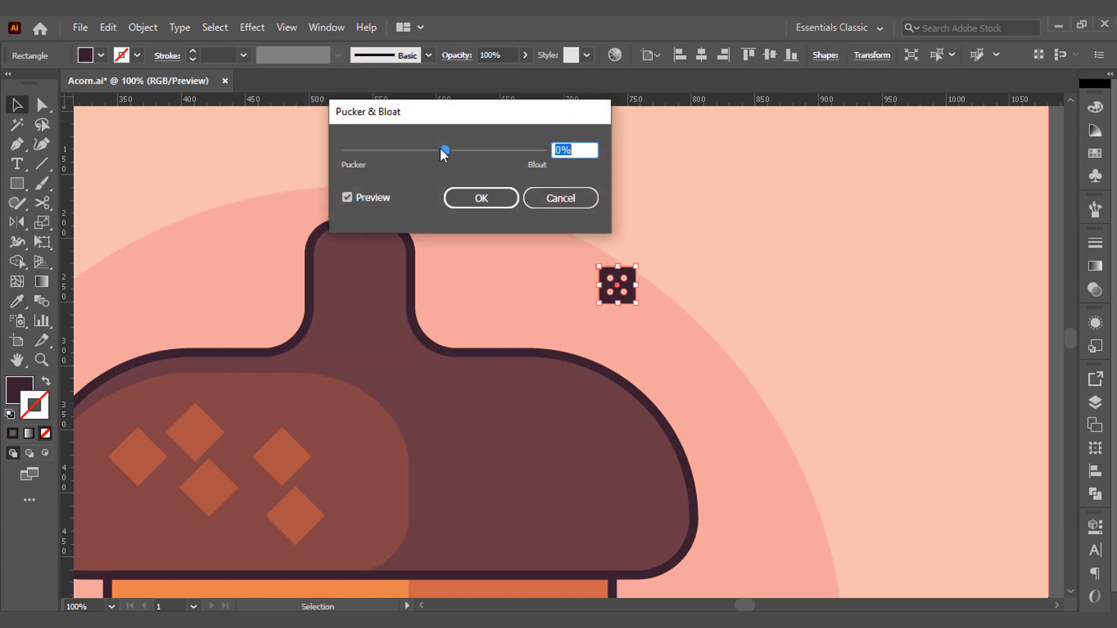
pyautogui.moveTo(440, 149); pyautogui.dragTo(403, 150)
pyautogui.click(474, 198)
pyautogui.press('a')
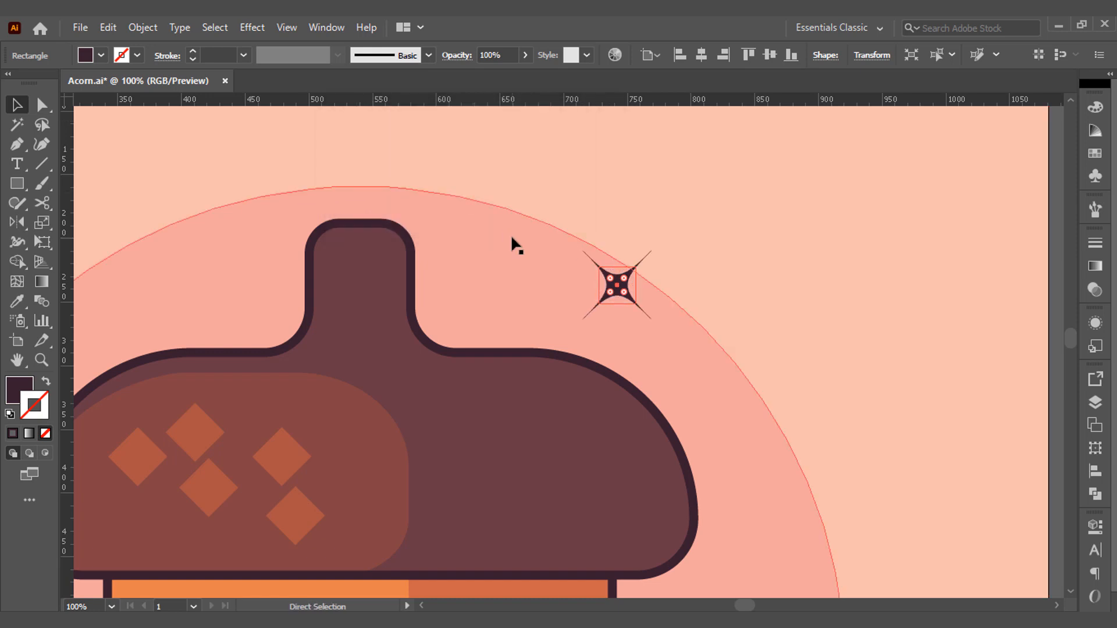
pyautogui.press('v')
# Place the sparkle at the pink circle's upper-right edge, a larger copy beside it, and another copy at the circle's lower-left edge.
pyautogui.hotkey('ctrl', '0')
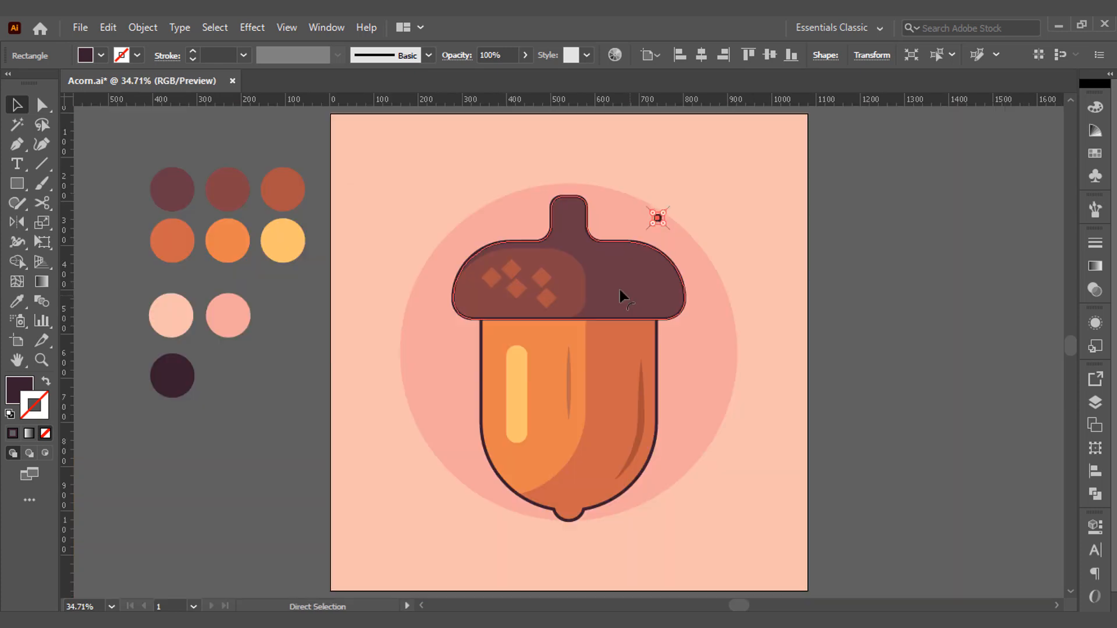
pyautogui.moveTo(666, 225); pyautogui.dragTo(673, 194)
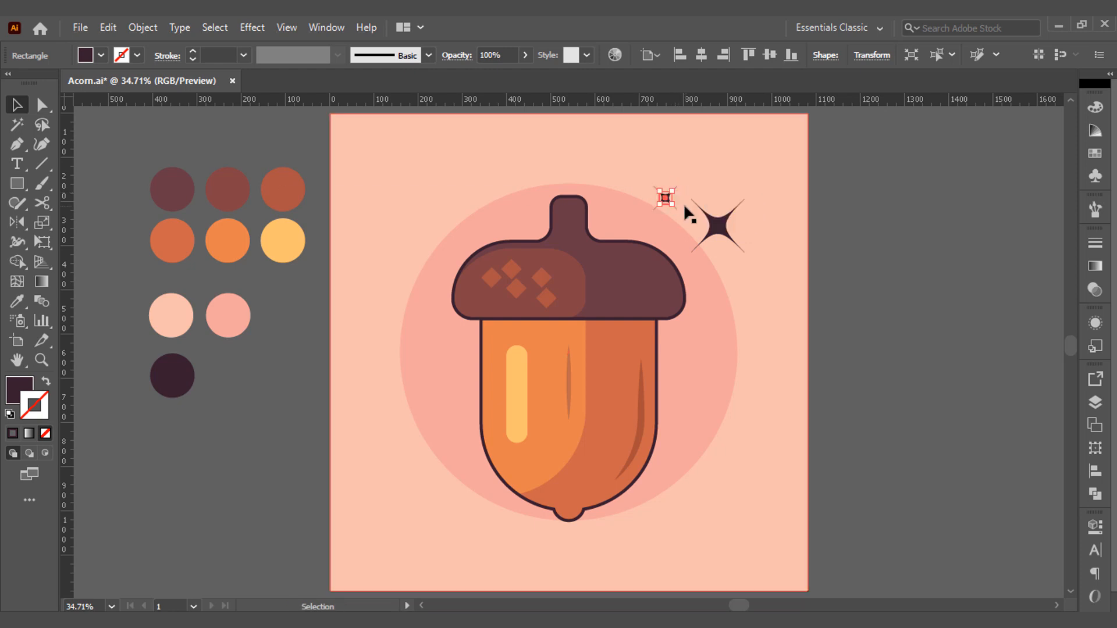
pyautogui.click(731, 235)
pyautogui.moveTo(732, 239); pyautogui.dragTo(436, 461)
# Draw a small unfilled circle at the pink circle's upper-left edge with a 9 pt stroke in the dark outline color.
pyautogui.press('l')
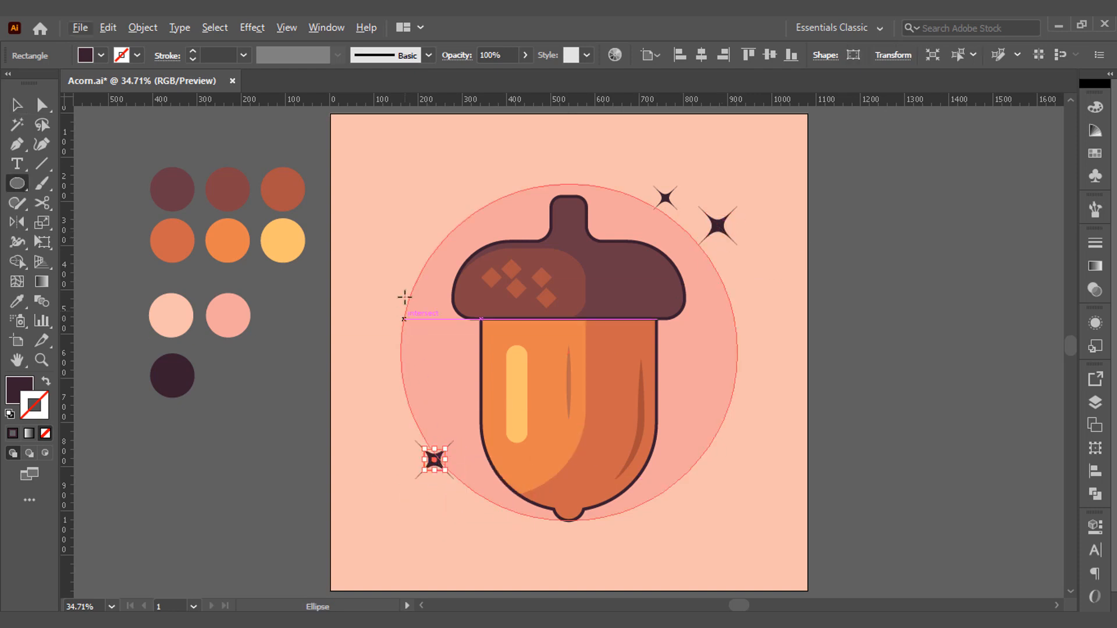
pyautogui.moveTo(410, 240); pyautogui.dragTo(426, 262)
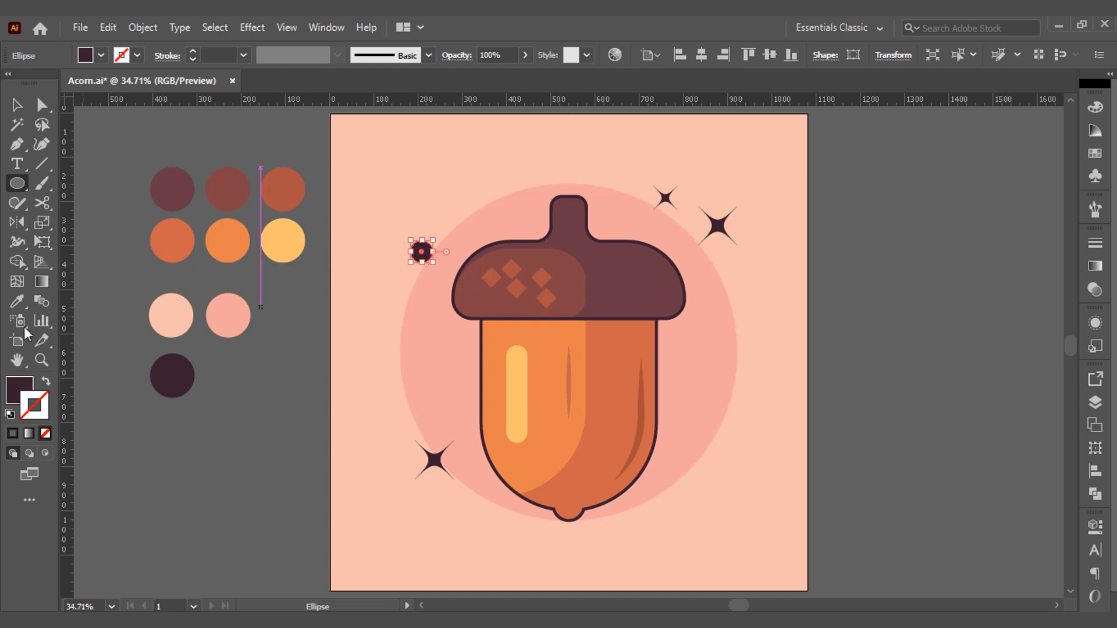
pyautogui.hotkey('shift', 'x')
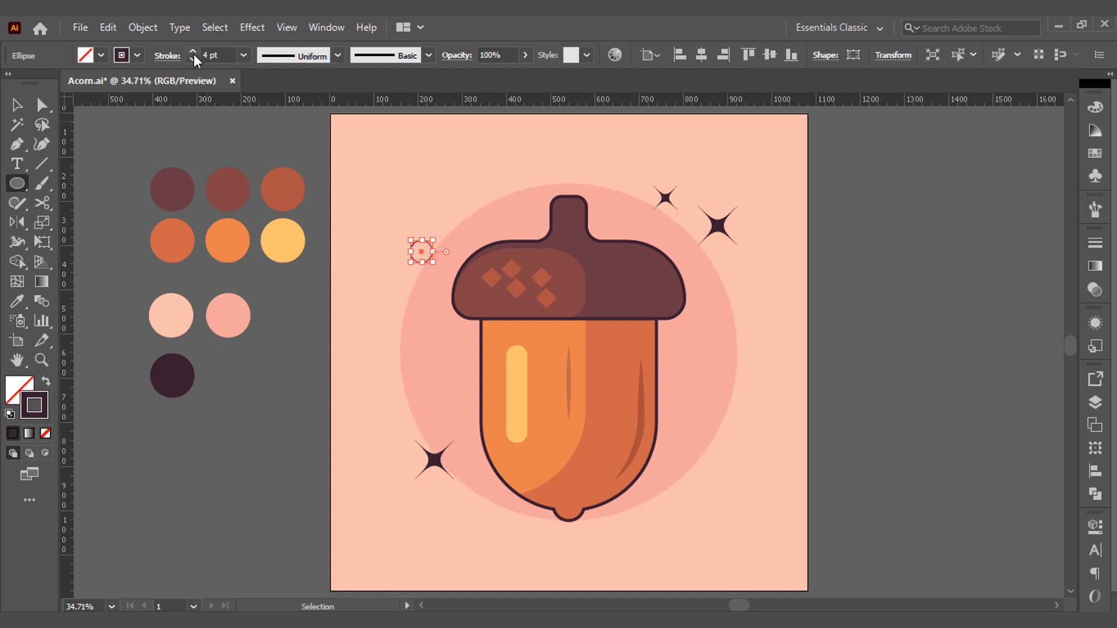
pyautogui.click(193, 52)
pyautogui.click(193, 51)
pyautogui.click(192, 51)
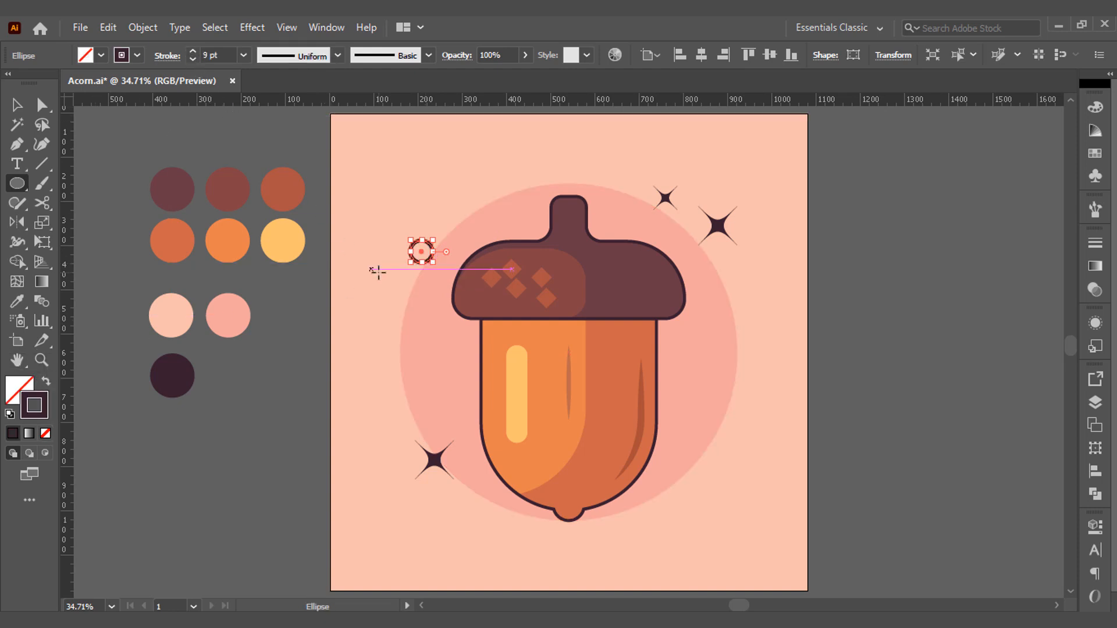
# Place a smaller copy of the outlined ring at the pink circle's lower-right edge.
pyautogui.press('v')
pyautogui.moveTo(423, 263)
pyautogui.mouseDown()
pyautogui.moveTo(469, 308)
pyautogui.moveTo(728, 465)
pyautogui.moveTo(707, 452)
pyautogui.mouseUp()
pyautogui.click(843, 425)
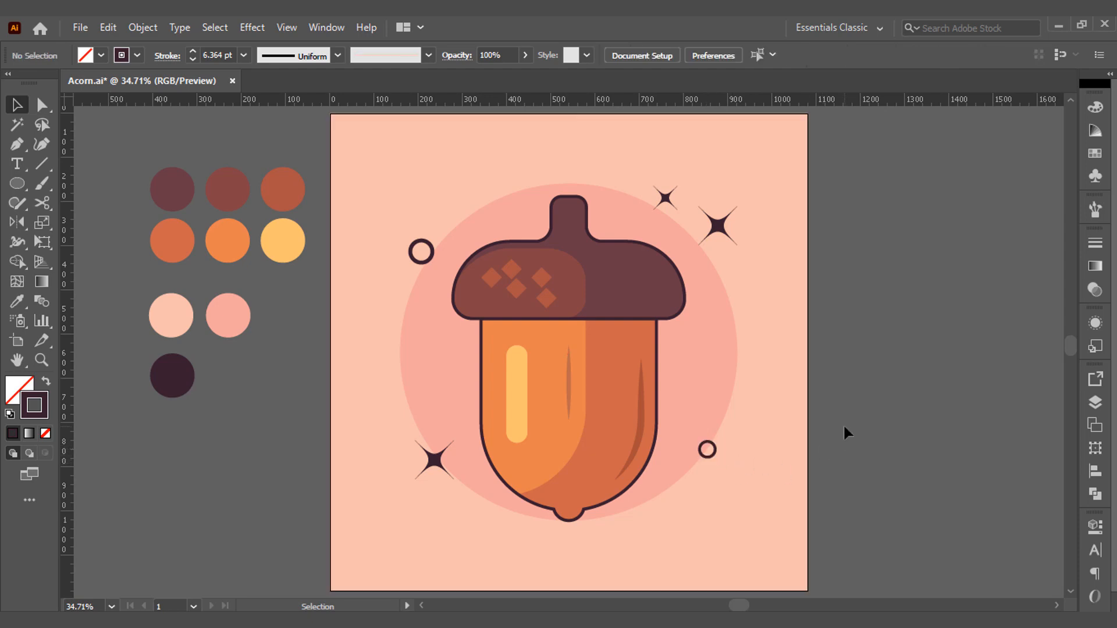